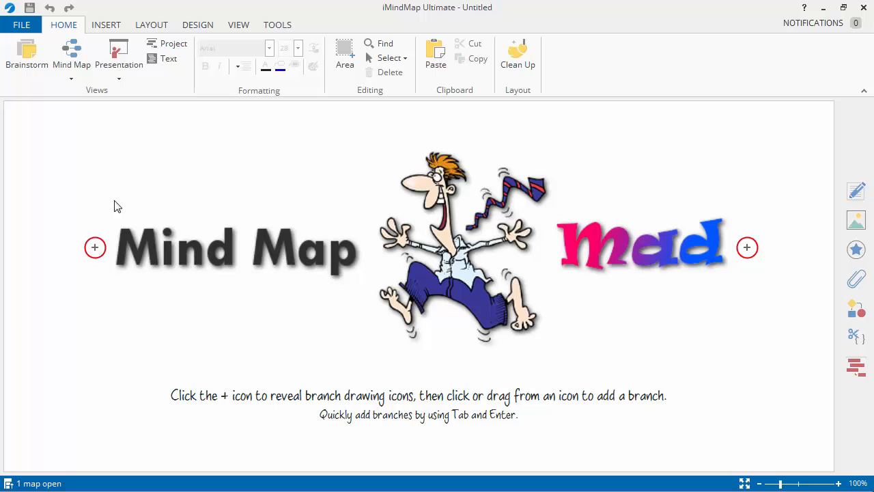
# Create a new mind map with the cloud central idea and add an upper-right main branch labelled with the person's first name
pyautogui.click(22, 26)
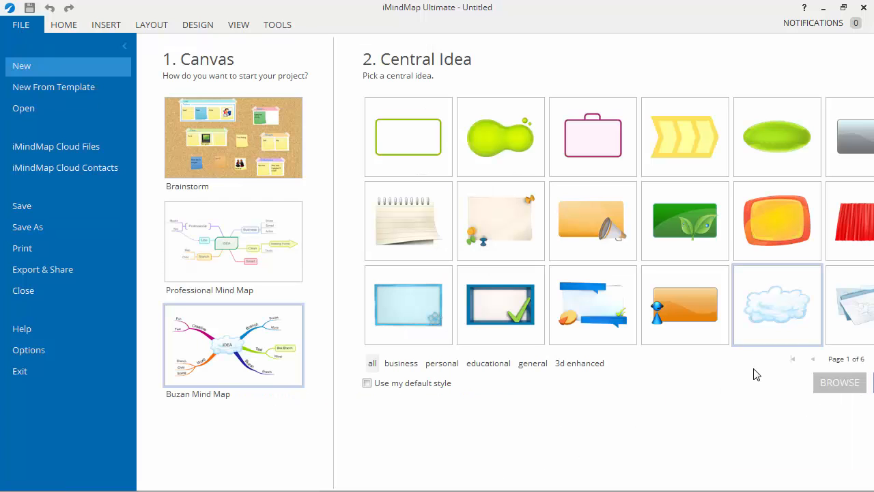
pyautogui.click(763, 308)
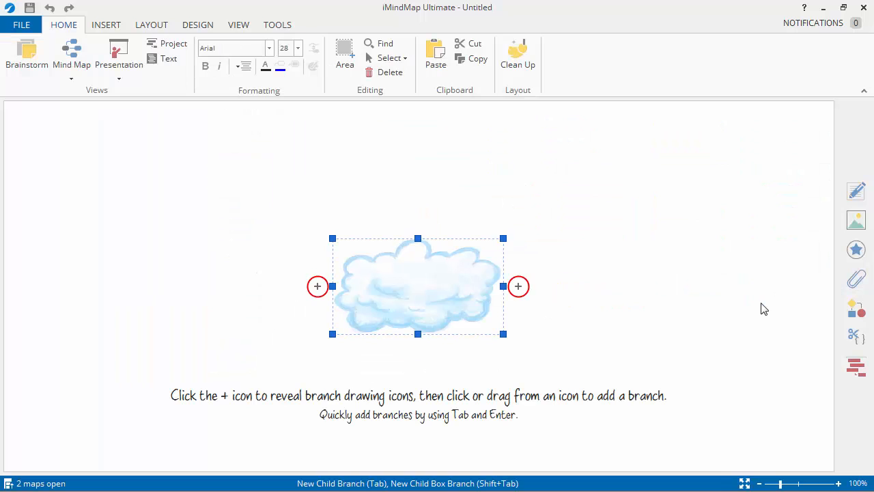
pyautogui.click(523, 287)
pyautogui.moveTo(543, 286); pyautogui.dragTo(679, 196)
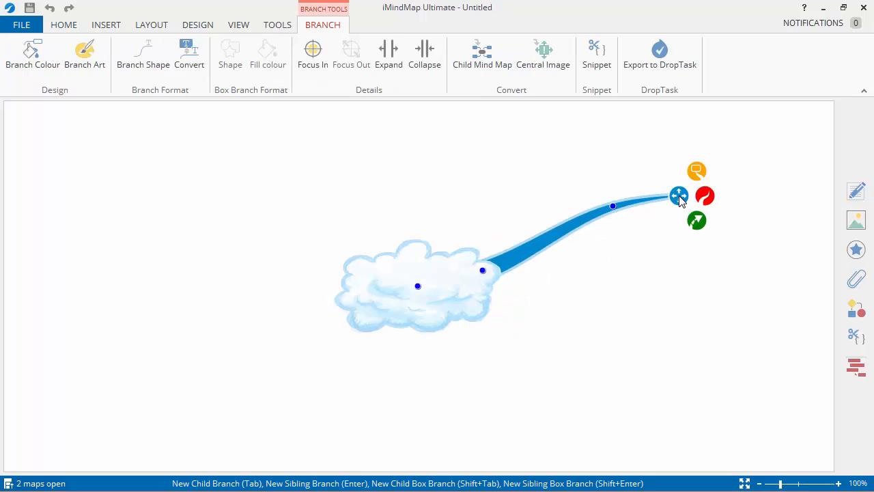
pyautogui.write('Sab')
pyautogui.press('Return')
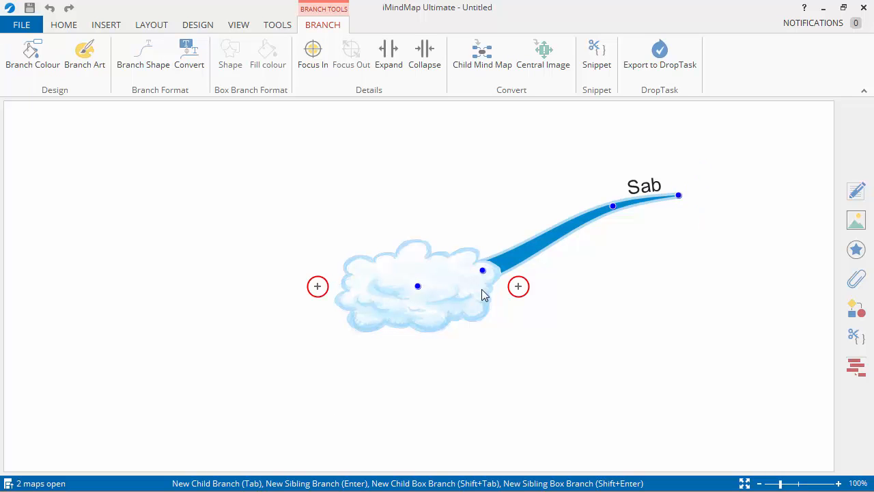
# Add a lower-right main branch labelled Passions and replace the cloud central idea with the puzzle-piece portrait image
pyautogui.moveTo(517, 286)
pyautogui.moveTo(544, 286); pyautogui.dragTo(644, 359)
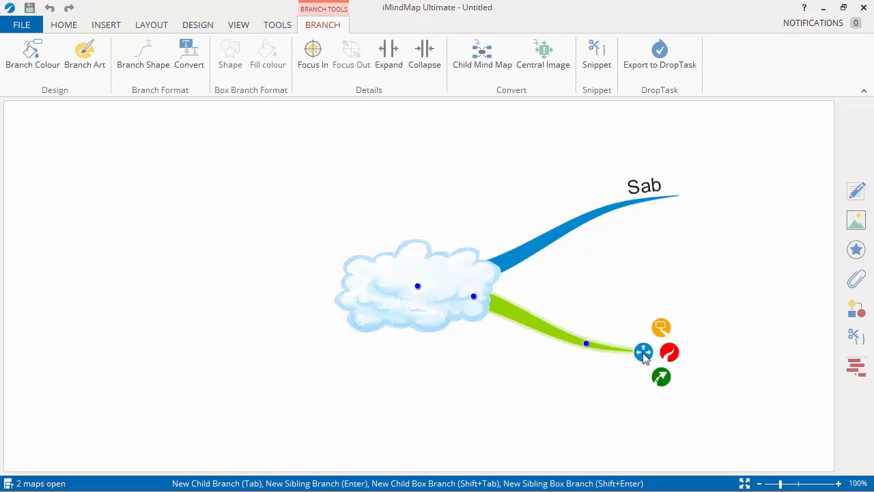
pyautogui.write('Passions')
pyautogui.press('Return')
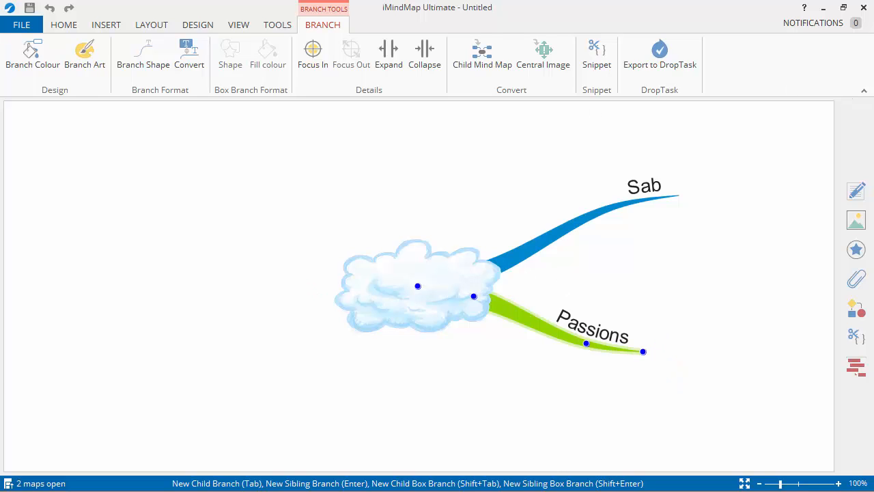
pyautogui.moveTo(676, 230); pyautogui.dragTo(419, 315)
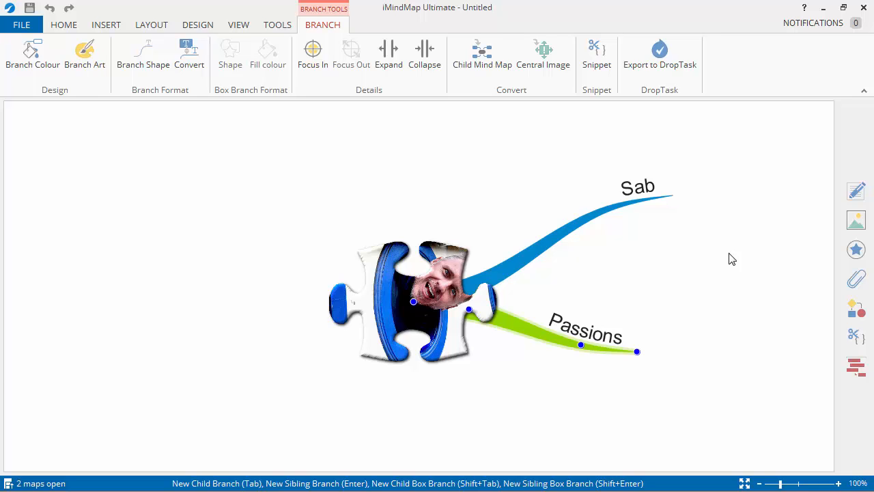
# Add two child branches labelled British and Paris to the blue main branch
pyautogui.moveTo(673, 196)
pyautogui.mouseDown()
pyautogui.moveTo(615, 202)
pyautogui.moveTo(708, 165)
pyautogui.mouseUp()
pyautogui.write('British')
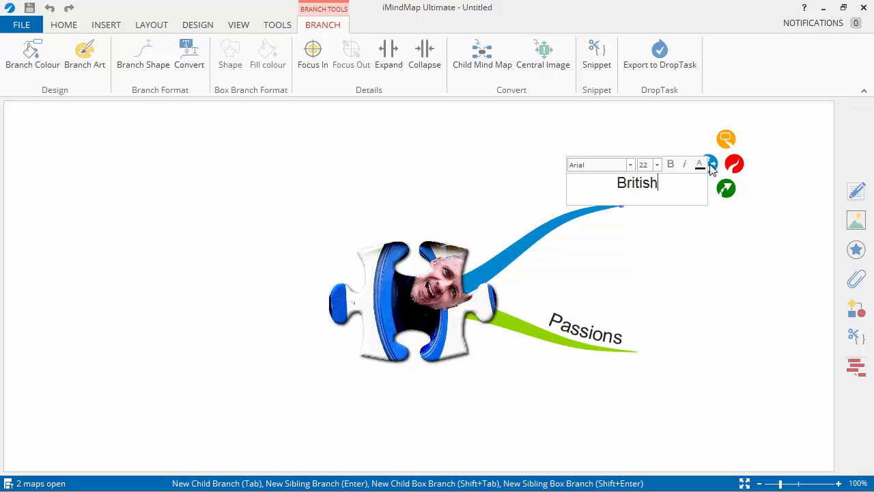
pyautogui.press('Return')
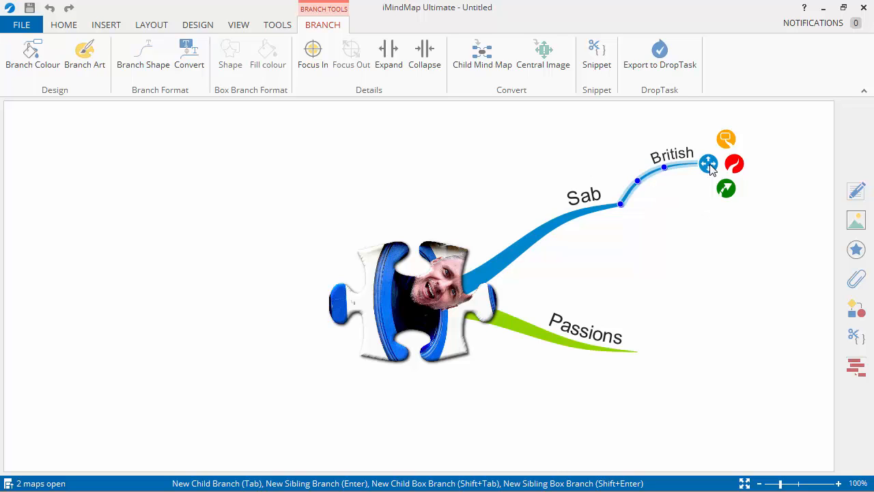
pyautogui.press('Return')
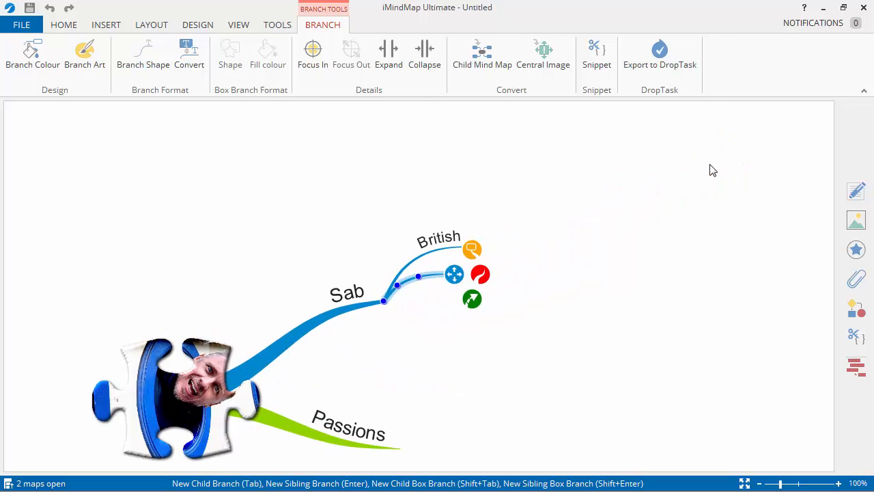
pyautogui.write('Paris')
pyautogui.press('Return')
# Extend the blue Paris branch with a child branch labelled Years, and give that a child labelled 20
pyautogui.press('Return')
pyautogui.write('Years')
pyautogui.press('Return')
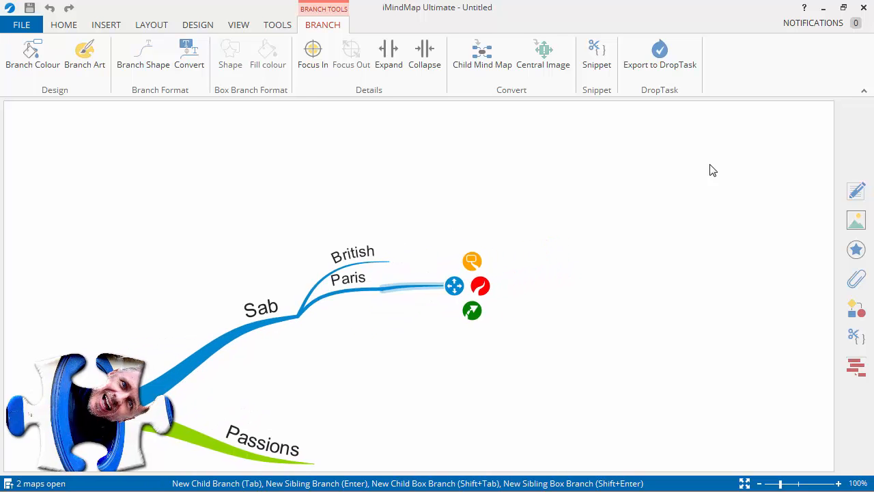
pyautogui.write('20')
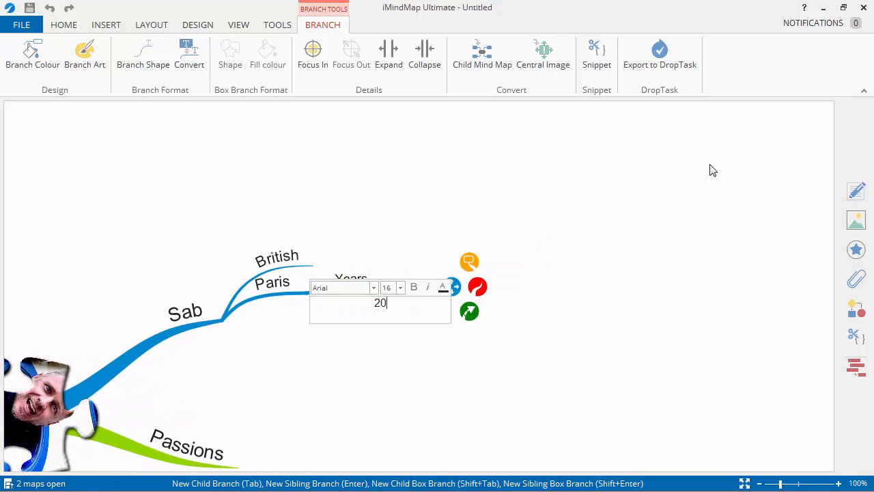
pyautogui.press('Return')
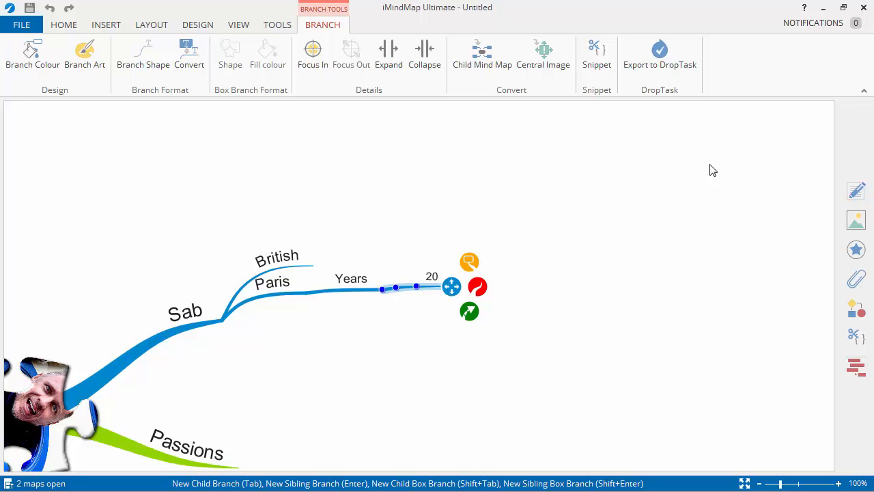
# Add a third child branch labelled Teacher to the blue main branch, plus a blank sibling branch below it
pyautogui.moveTo(206, 321)
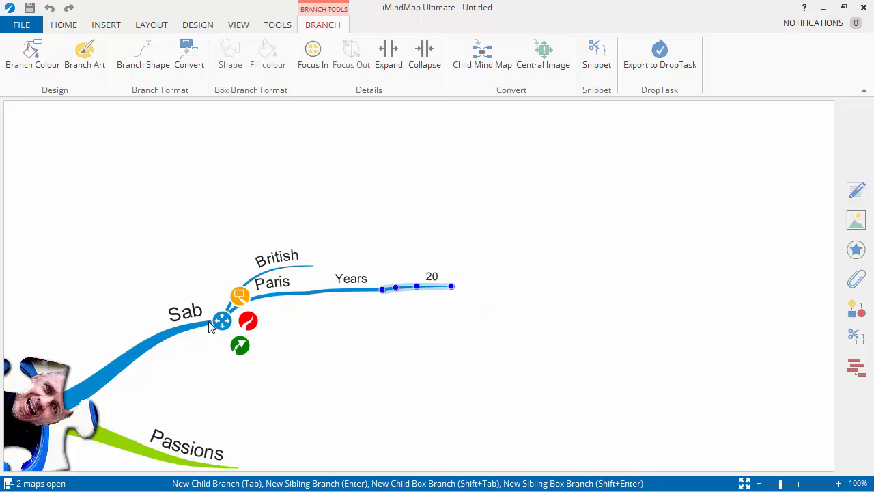
pyautogui.moveTo(208, 327); pyautogui.dragTo(334, 325)
pyautogui.write('teacher')
pyautogui.press('Home')
pyautogui.press('Delete')
pyautogui.write('T')
pyautogui.press('Return')
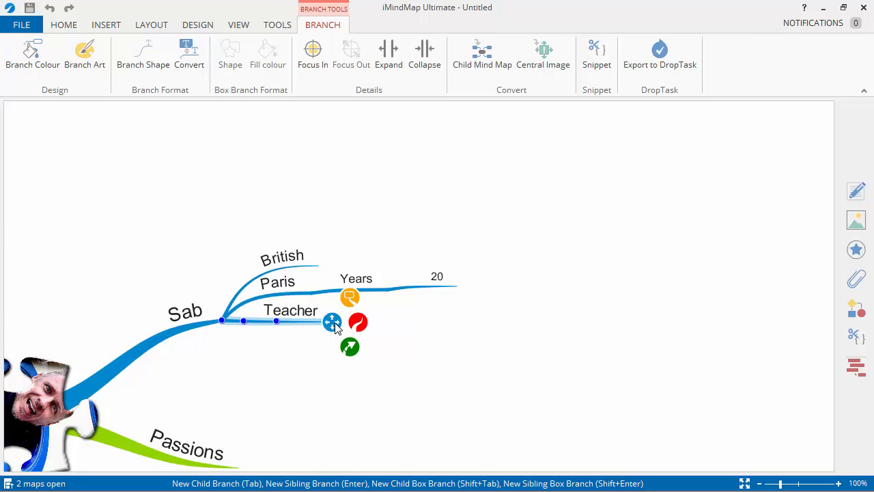
pyautogui.press('Return')
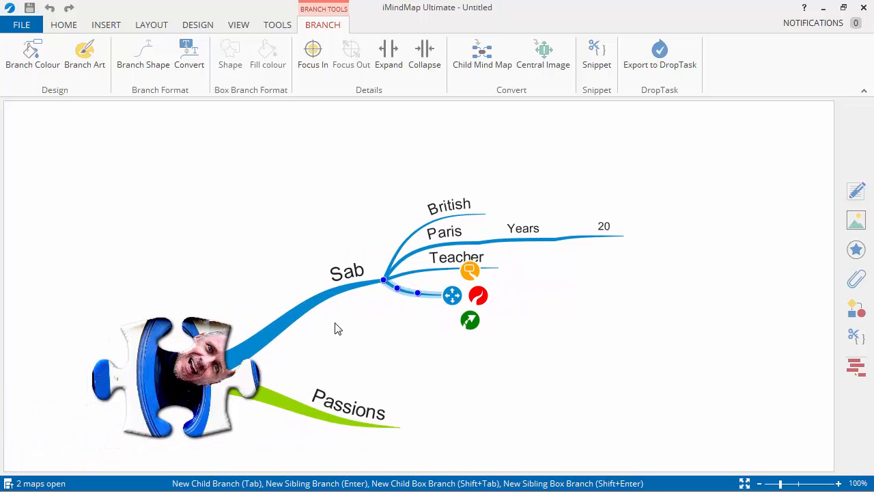
# Add two child branches labelled English and Mapping to the Teacher branch
pyautogui.moveTo(493, 265)
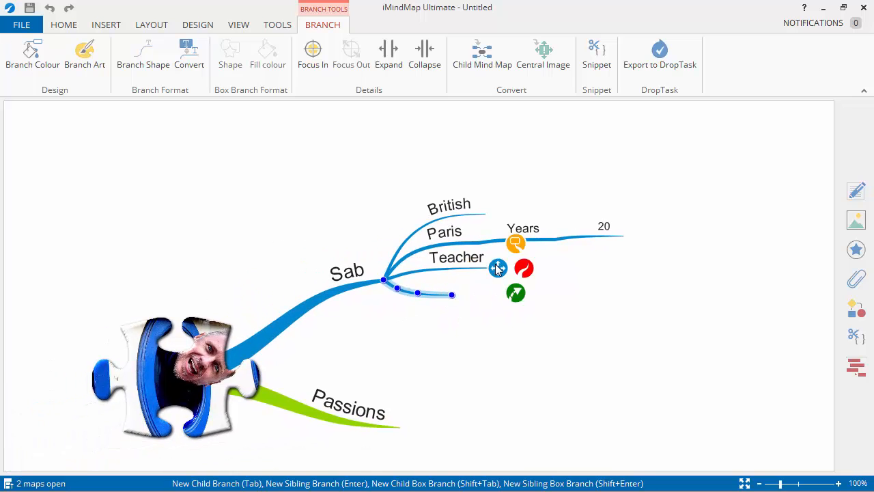
pyautogui.click(531, 267)
pyautogui.moveTo(535, 271); pyautogui.dragTo(566, 262)
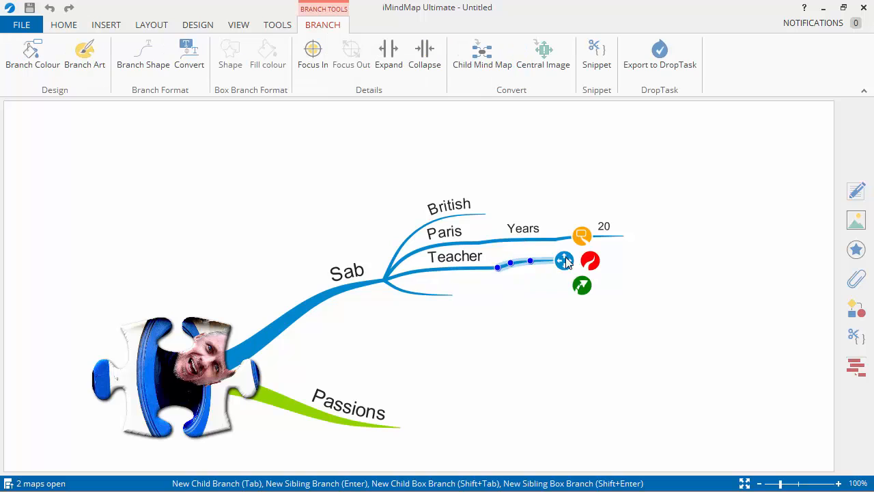
pyautogui.write('English')
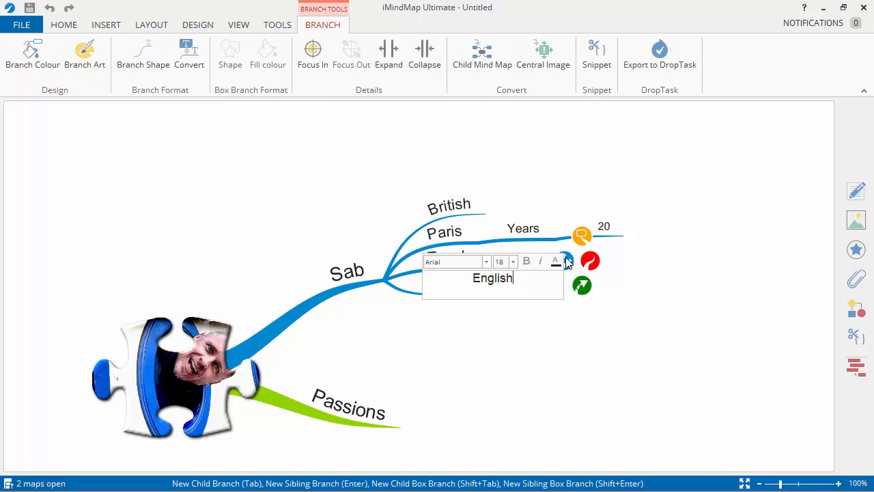
pyautogui.press('Return')
pyautogui.press('Return')
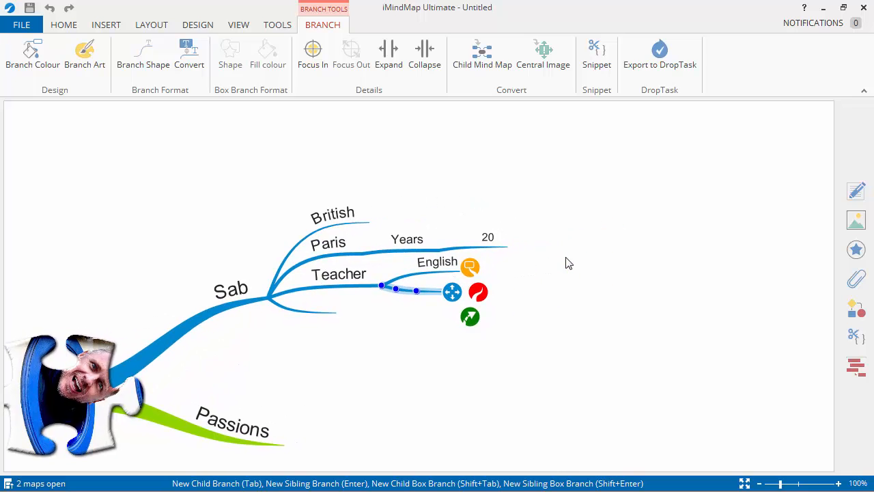
pyautogui.write('Mapping')
pyautogui.press('Return')
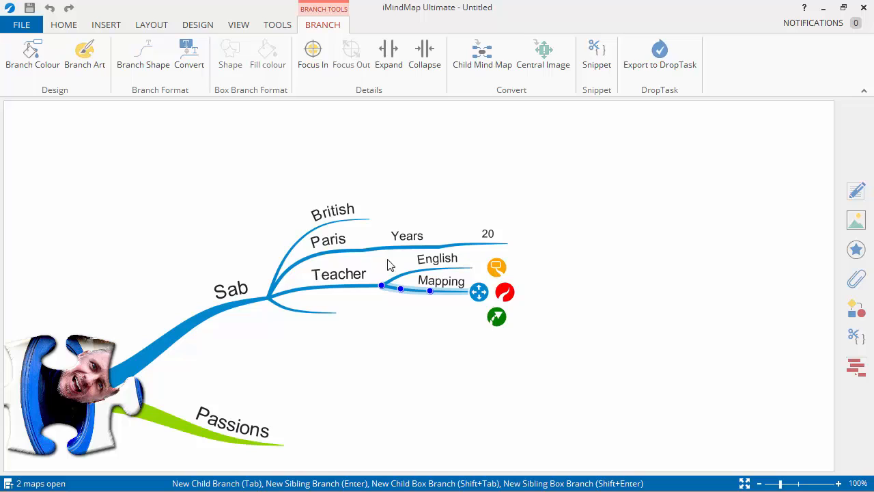
# Label the blank branch below Teacher as Dad and add two child branches with the children's first names
pyautogui.click(301, 313)
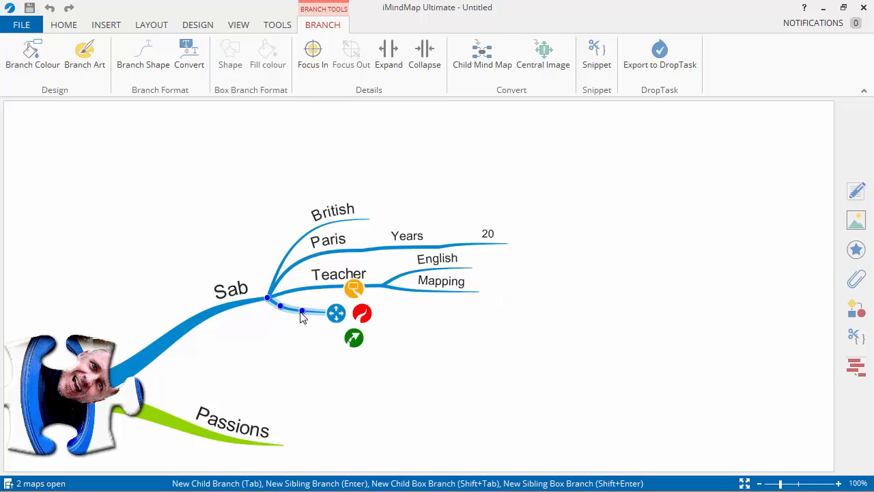
pyautogui.write('Dad')
pyautogui.press('Return')
pyautogui.write('Angie')
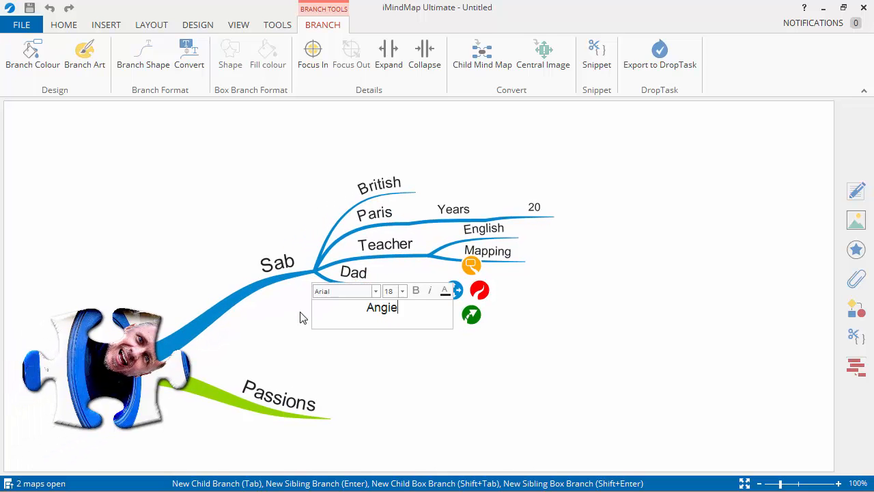
pyautogui.press('Return')
pyautogui.press('Return')
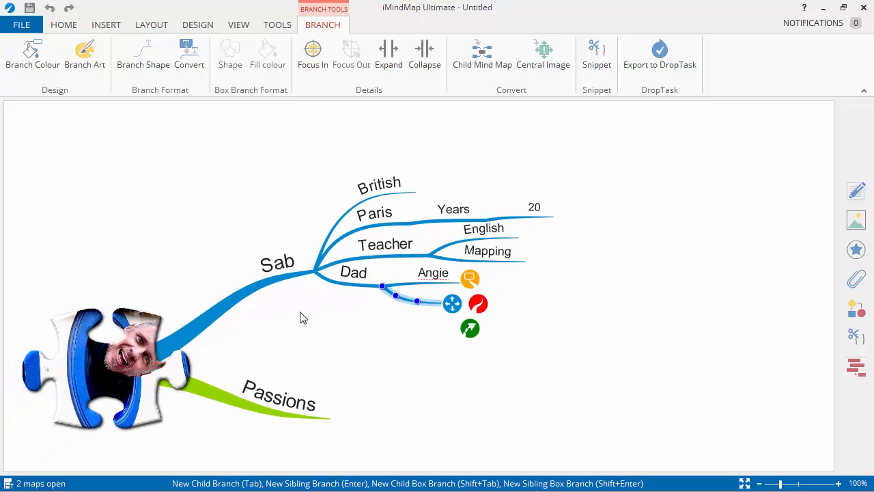
pyautogui.write('Léo')
pyautogui.press('Return')
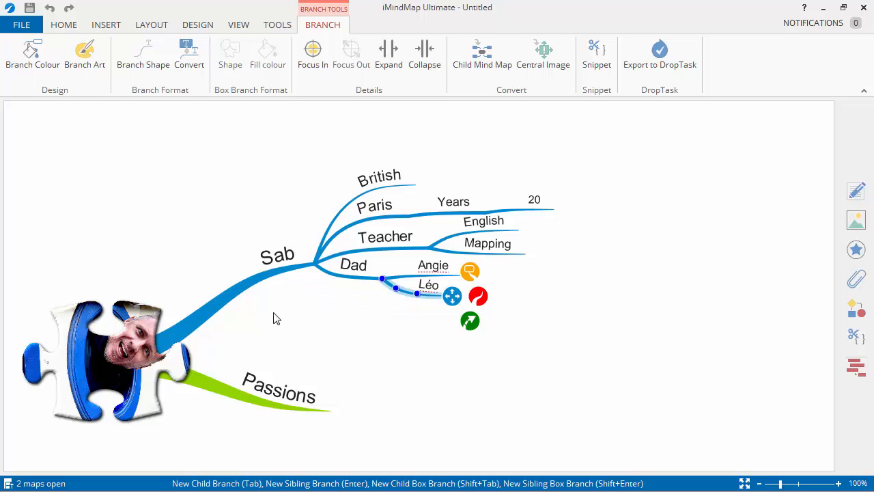
# Add a child branch labelled Topics to the Passions branch, plus a blank sibling branch below it
pyautogui.moveTo(330, 338); pyautogui.dragTo(410, 283)
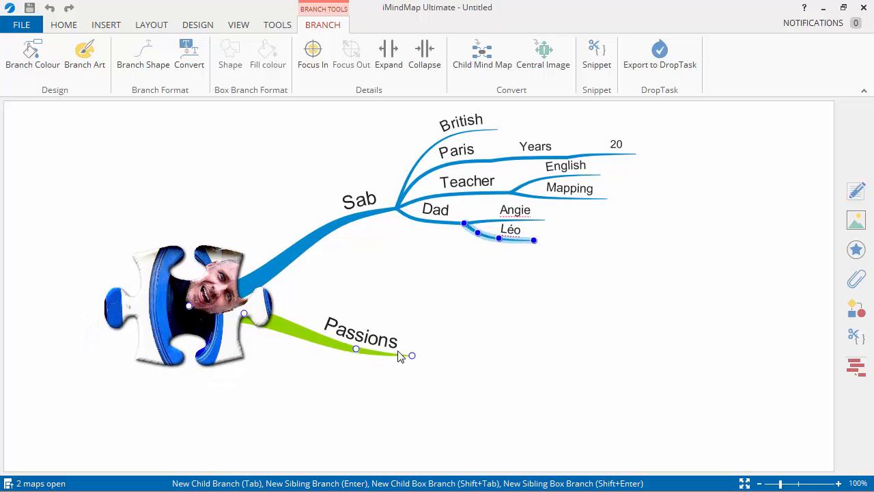
pyautogui.moveTo(410, 356)
pyautogui.moveTo(438, 360)
pyautogui.mouseDown()
pyautogui.moveTo(444, 340)
pyautogui.moveTo(484, 326)
pyautogui.mouseUp()
pyautogui.write('Topics')
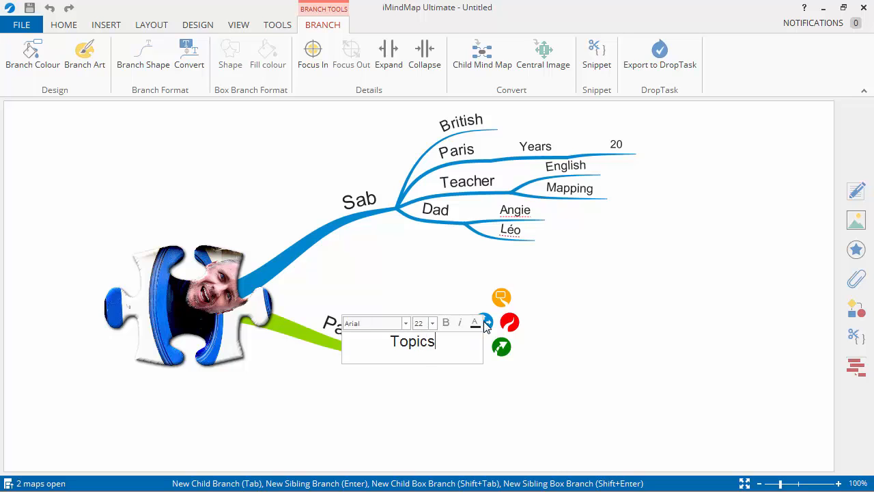
pyautogui.press('Return')
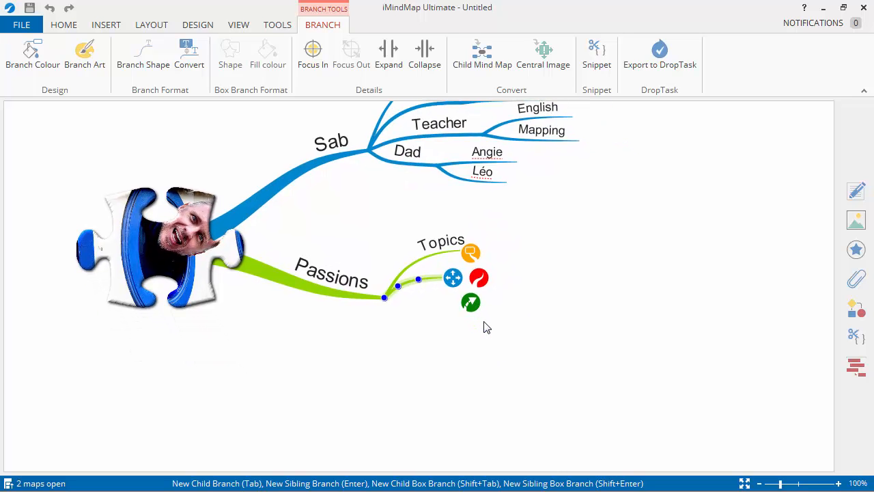
# Add two child branches labelled Paris and Photos to the Topics branch
pyautogui.click(434, 250)
pyautogui.moveTo(506, 251); pyautogui.dragTo(578, 232)
pyautogui.write('Paris')
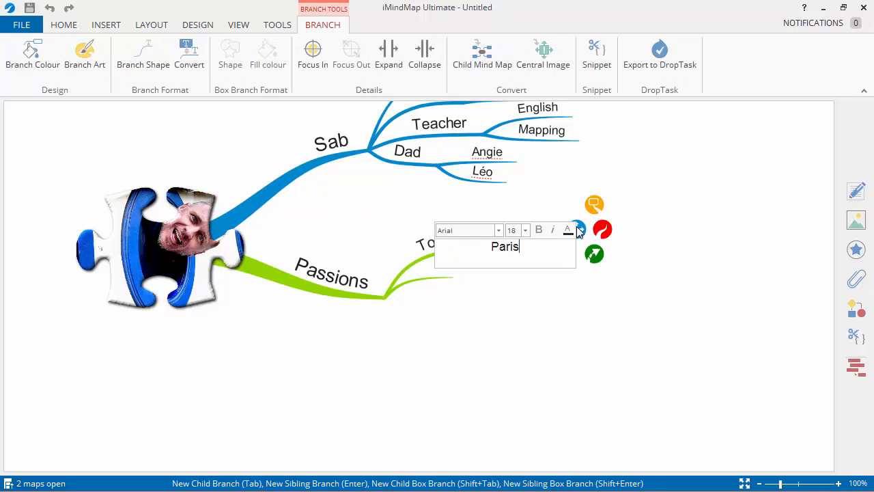
pyautogui.press('Return')
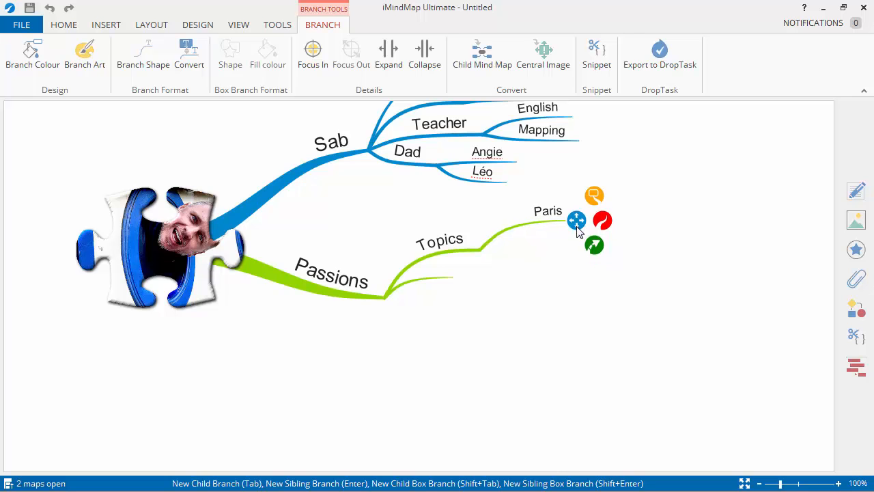
pyautogui.press('Return')
pyautogui.write('Photos')
pyautogui.press('Return')
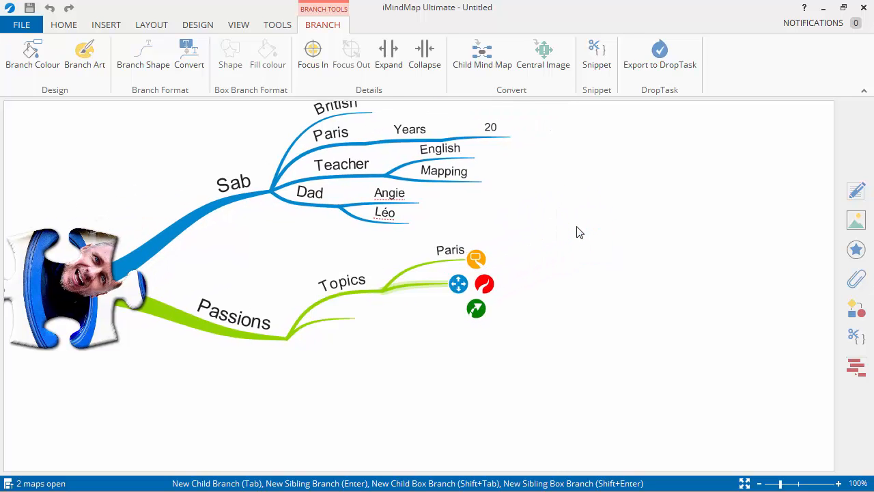
# Add two more child branches under Topics, labelled English and Mind, below the Photos branch
pyautogui.press('Return')
pyautogui.write('English')
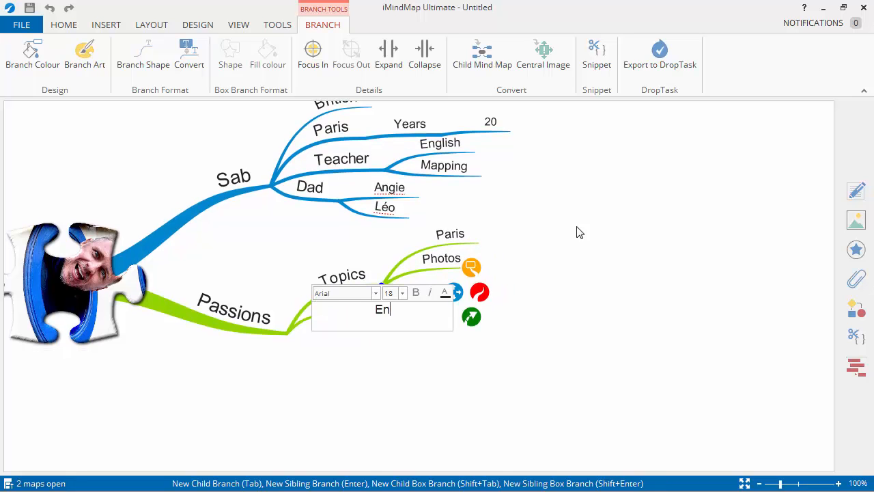
pyautogui.press('Return')
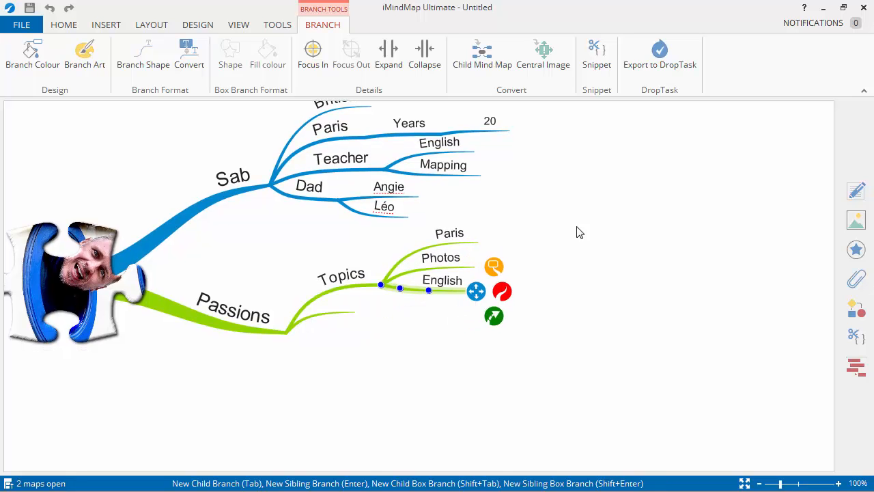
pyautogui.press('Return')
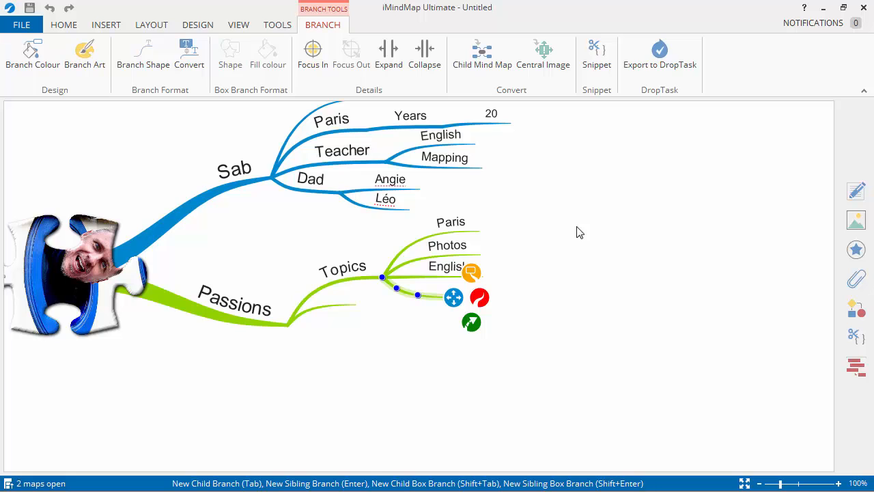
pyautogui.write('Mind')
pyautogui.press('Return')
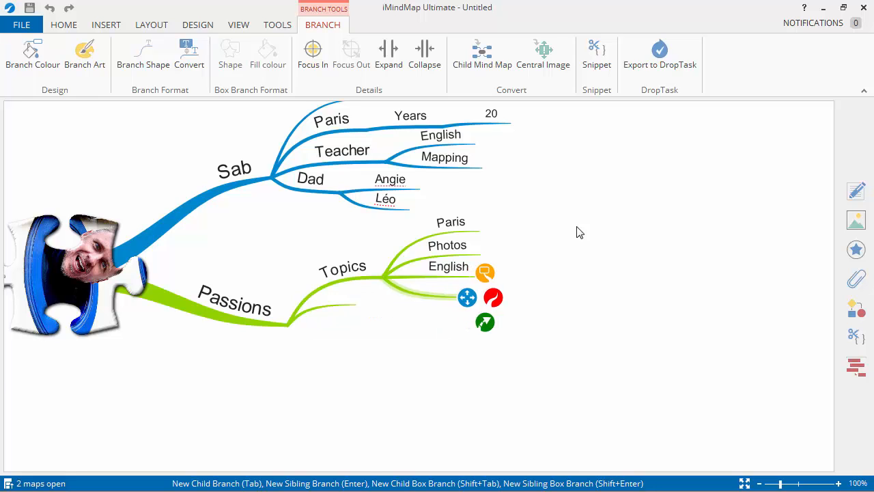
# Add a child branch labelled Maps to the Mind branch
pyautogui.press('Return')
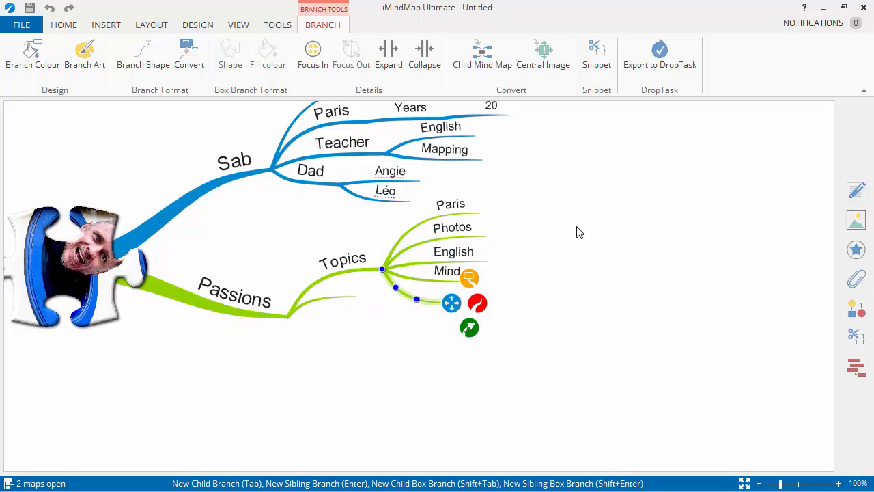
pyautogui.click(432, 281)
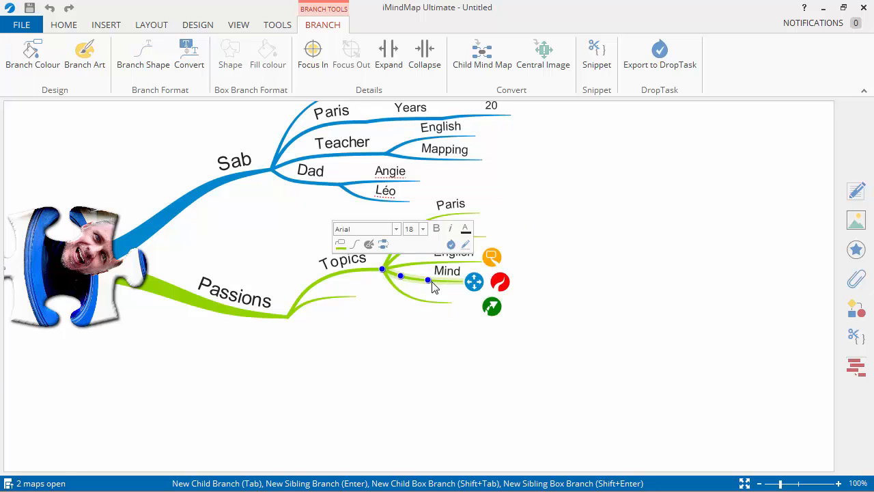
pyautogui.moveTo(502, 282); pyautogui.dragTo(540, 271)
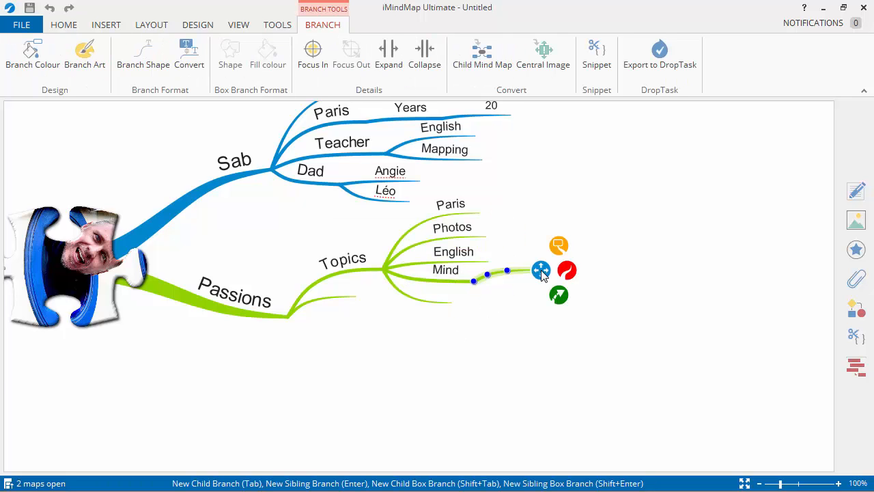
pyautogui.write('Maps')
pyautogui.press('Return')
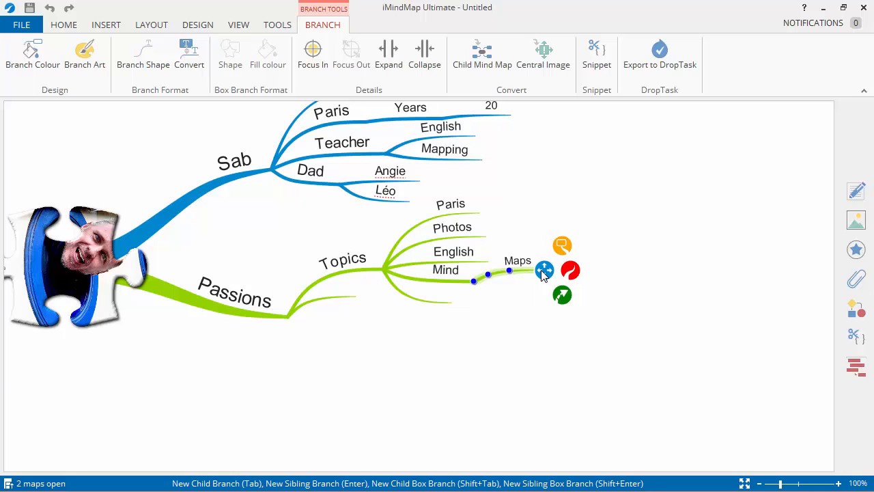
# Delete the blank branch below Mind and label the blank branch below Topics as How?
pyautogui.click(440, 300)
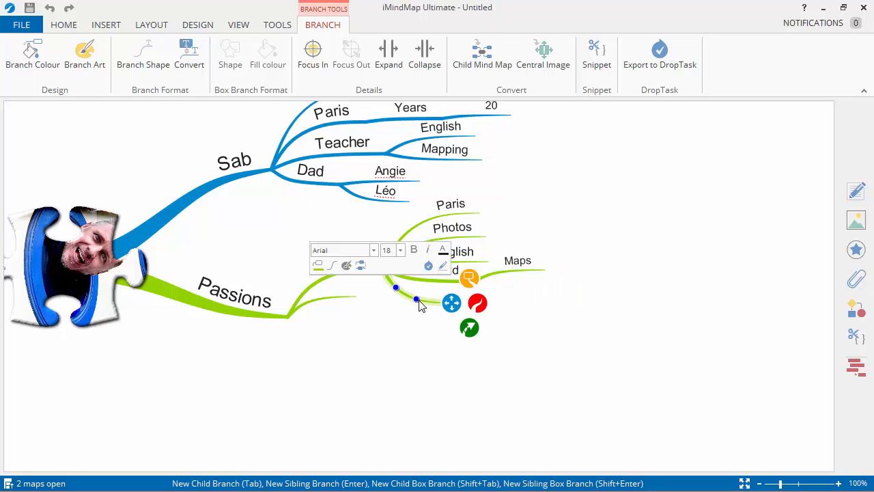
pyautogui.press('Left')
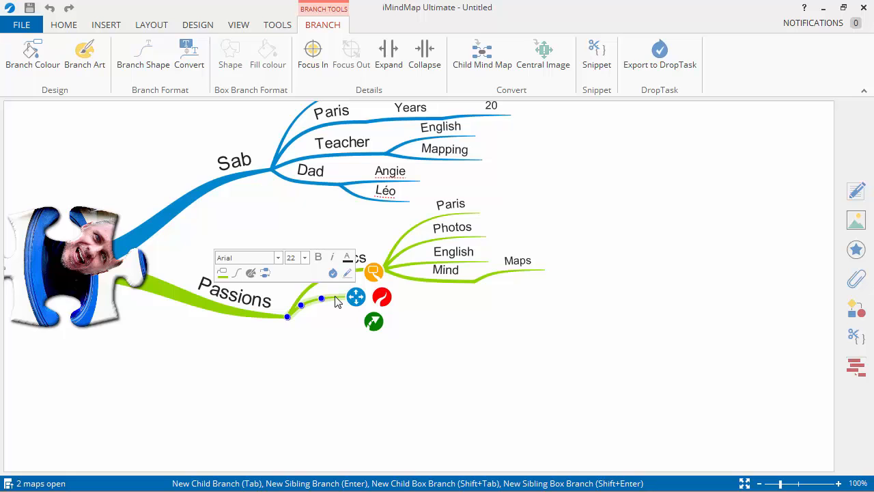
pyautogui.write('How?')
pyautogui.press('Return')
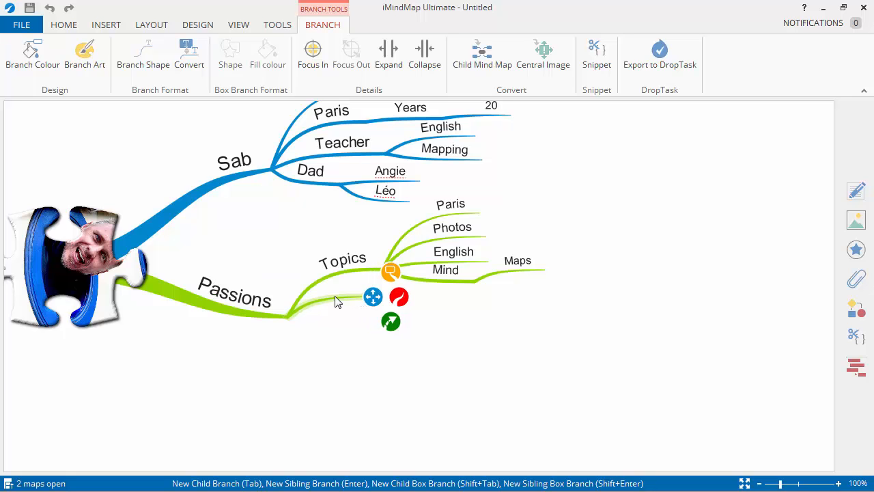
pyautogui.write('C')
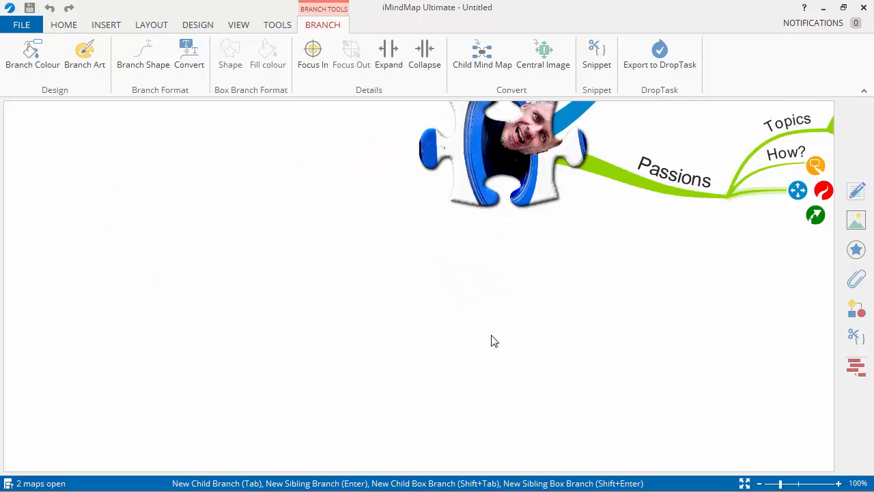
pyautogui.press('Return')
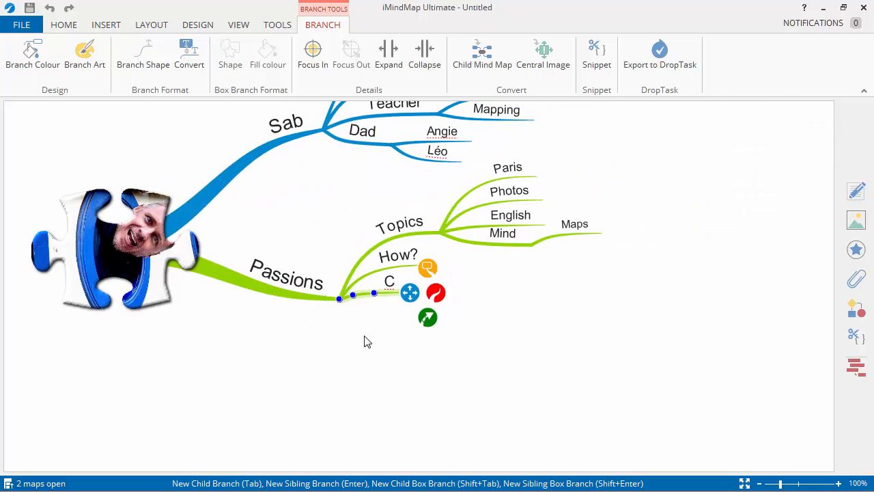
pyautogui.press('Delete')
# Add two child branches labelled Creating and Training to the How? branch
pyautogui.moveTo(459, 265); pyautogui.dragTo(544, 288)
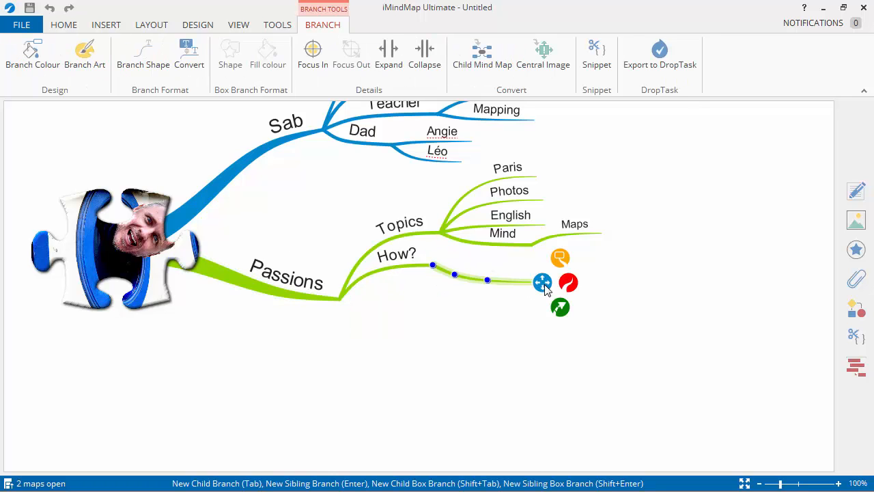
pyautogui.write('Creating')
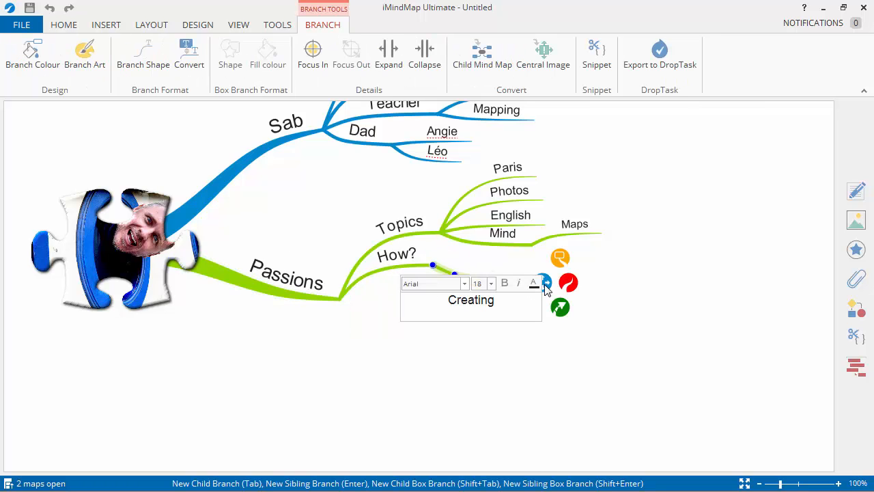
pyautogui.press('Return')
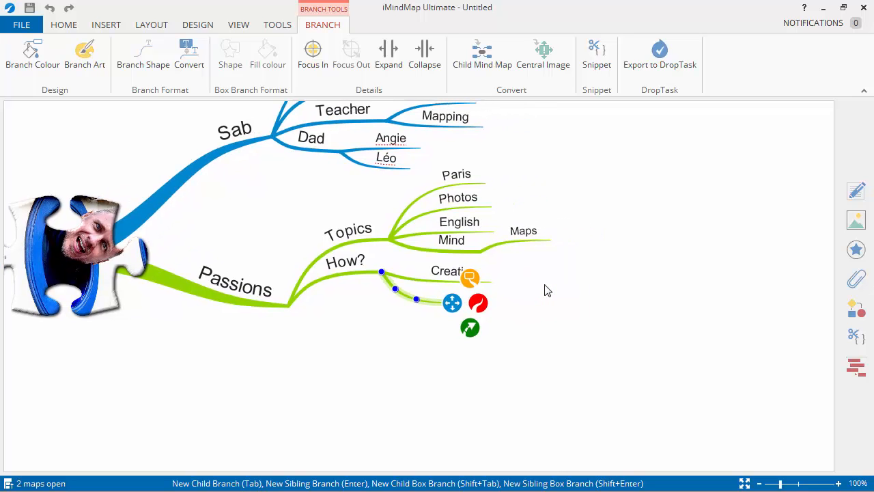
pyautogui.write('Training')
pyautogui.press('Return')
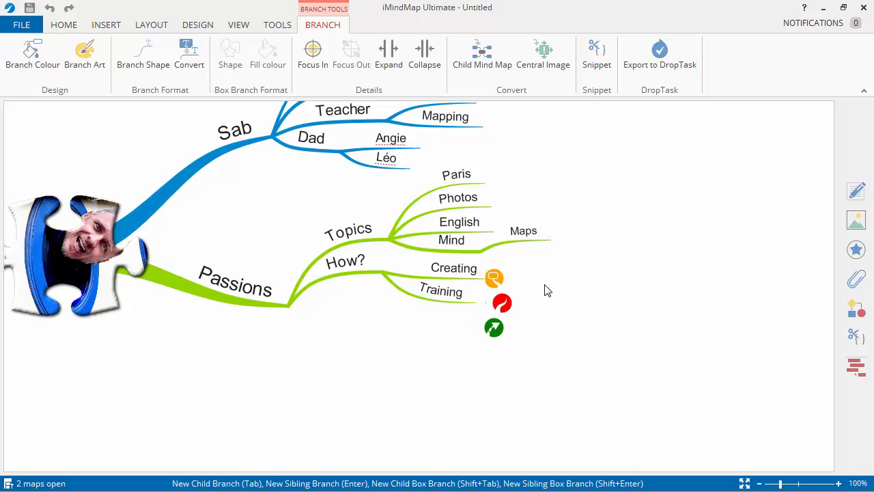
# Add two more child branches under How?, labelled Sharing and Ideas, below the Training branch
pyautogui.write('Sharing')
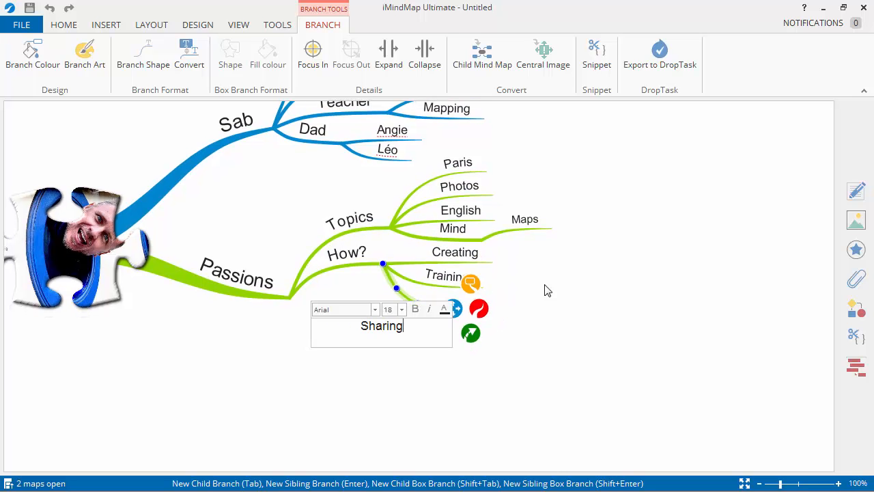
pyautogui.press('Return')
pyautogui.press('Return')
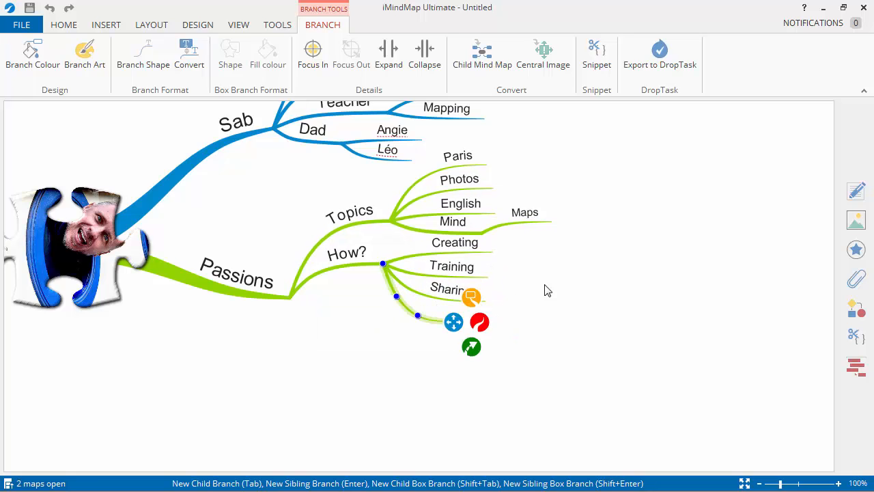
pyautogui.write('Ideas')
pyautogui.press('Return')
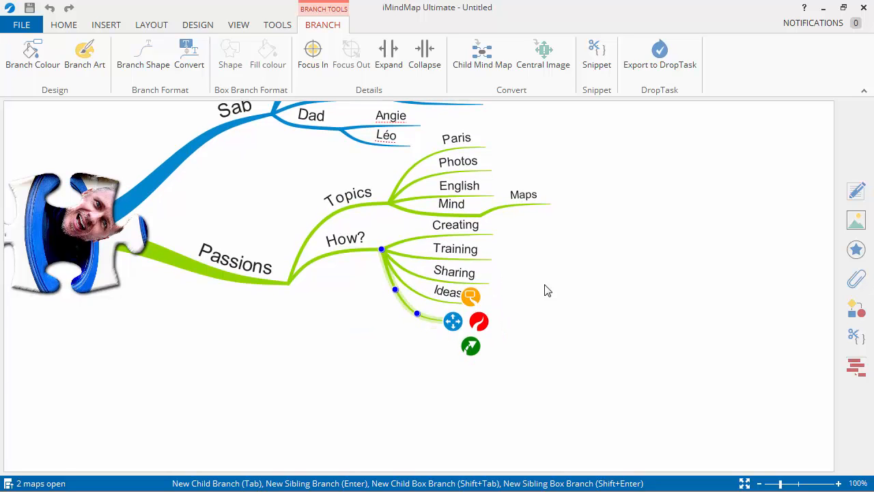
pyautogui.write('R')
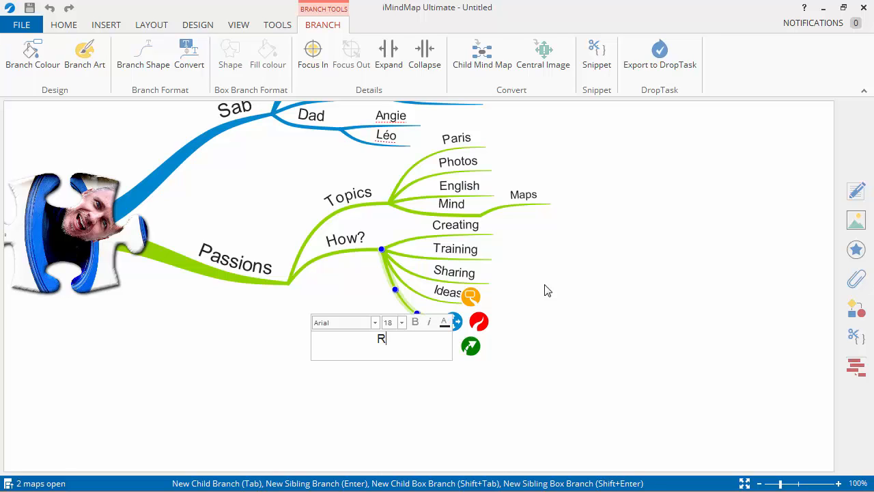
pyautogui.write('un')
pyautogui.press('Return')
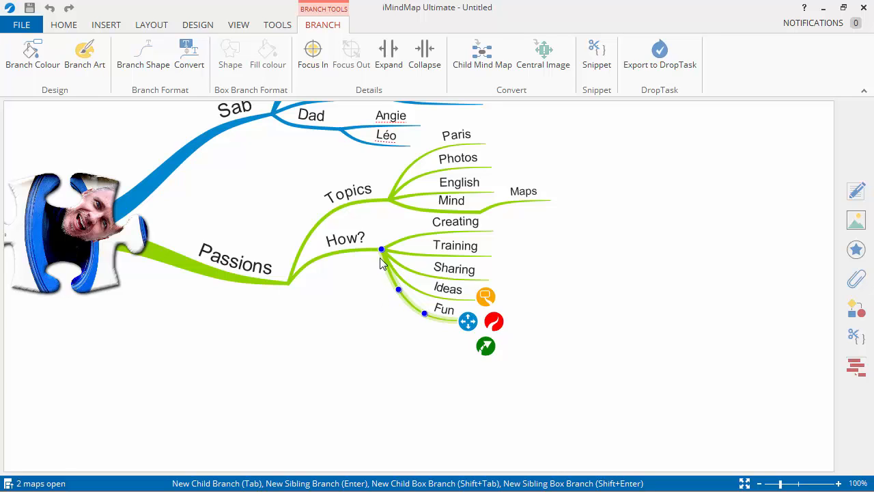
pyautogui.click(412, 300)
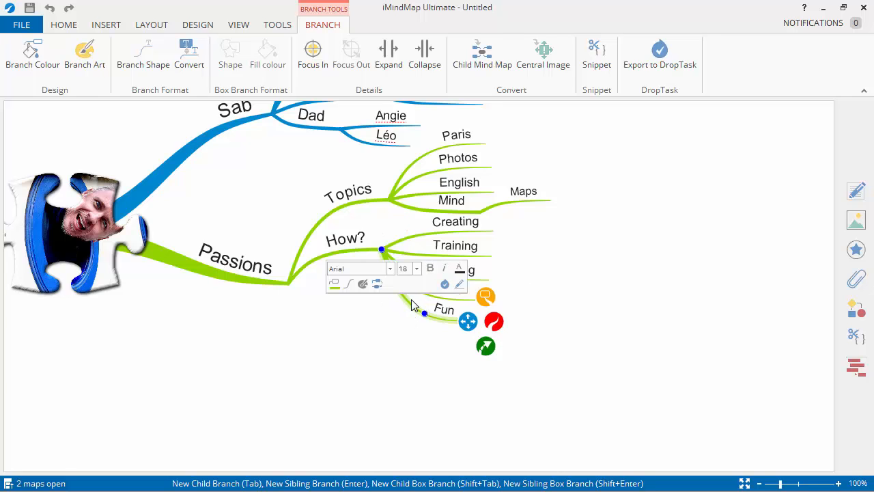
pyautogui.press('Delete')
# Add a child box branch labelled FUN! to the How? branch, below Ideas
pyautogui.click(372, 337)
pyautogui.moveTo(380, 254)
pyautogui.moveTo(381, 248); pyautogui.dragTo(471, 321)
pyautogui.write('F')
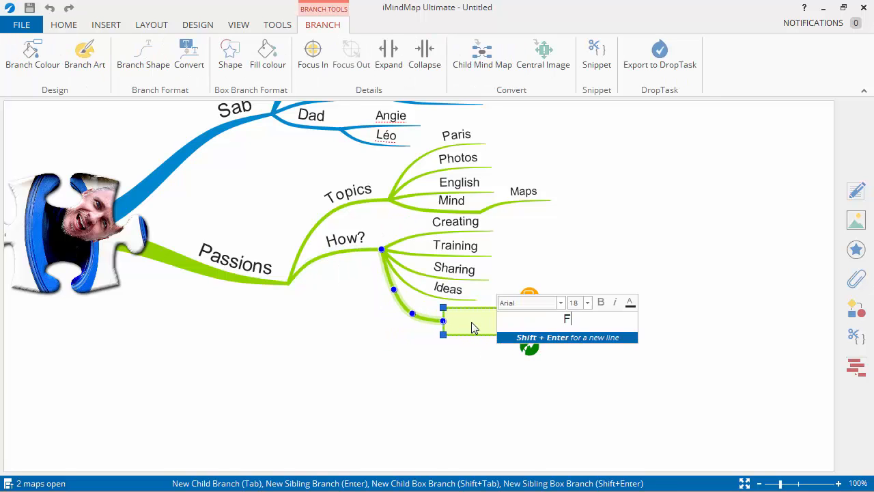
pyautogui.write('UN!')
pyautogui.press('Return')
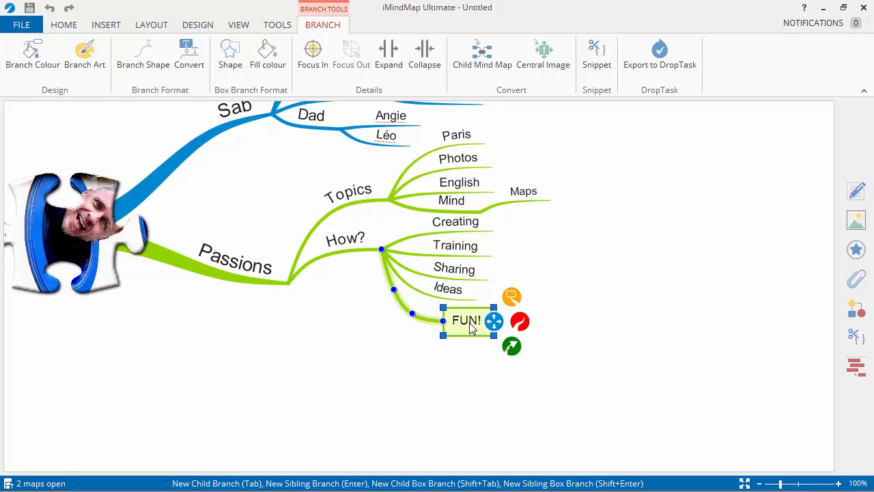
# Insert the sepia portrait photo into the map, shrink it and place it above the blue main branch's label
pyautogui.moveTo(223, 189); pyautogui.dragTo(282, 290)
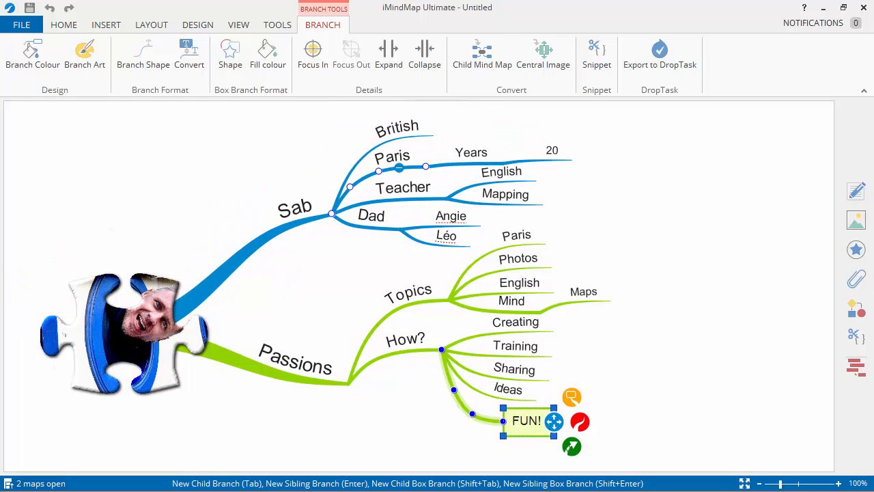
pyautogui.moveTo(873, 127); pyautogui.dragTo(291, 183)
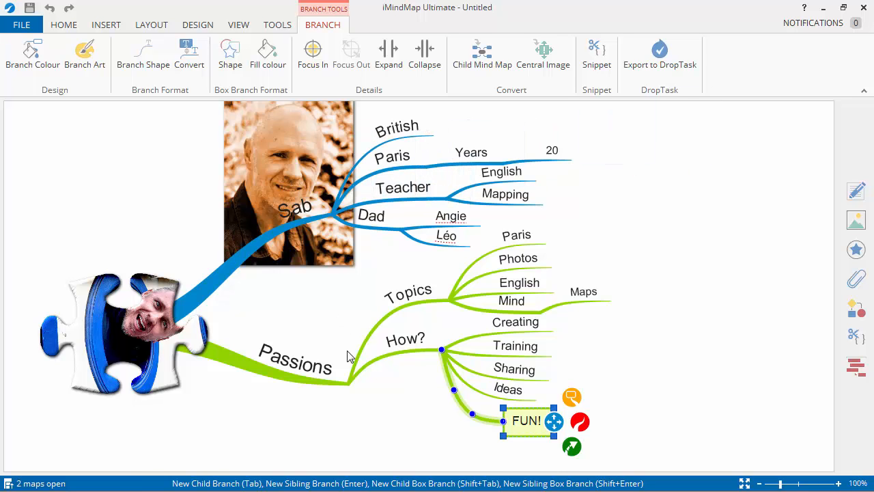
pyautogui.moveTo(334, 317); pyautogui.dragTo(364, 384)
pyautogui.click(313, 232)
pyautogui.moveTo(258, 183); pyautogui.dragTo(349, 277)
pyautogui.moveTo(355, 344); pyautogui.dragTo(311, 268)
pyautogui.moveTo(219, 275); pyautogui.dragTo(267, 202)
# Insert the smiling sun picture, shrink it and place it above the Passions branch
pyautogui.moveTo(873, 266); pyautogui.dragTo(397, 355)
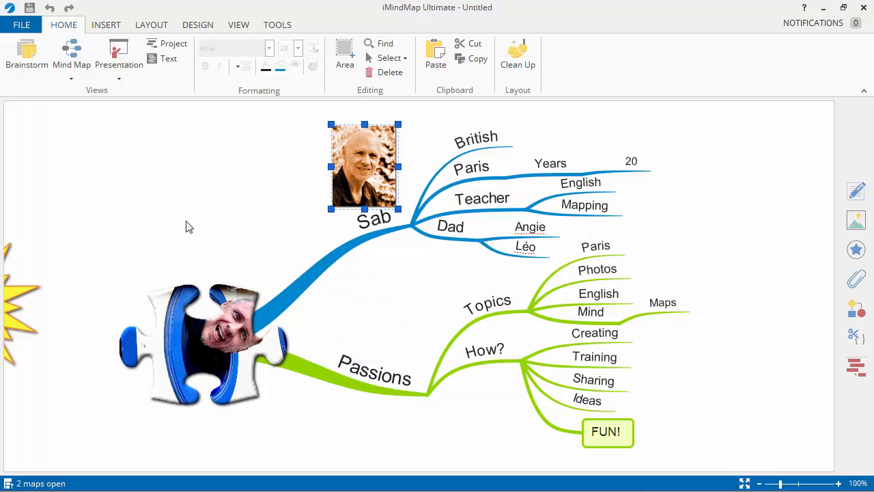
pyautogui.click(142, 310)
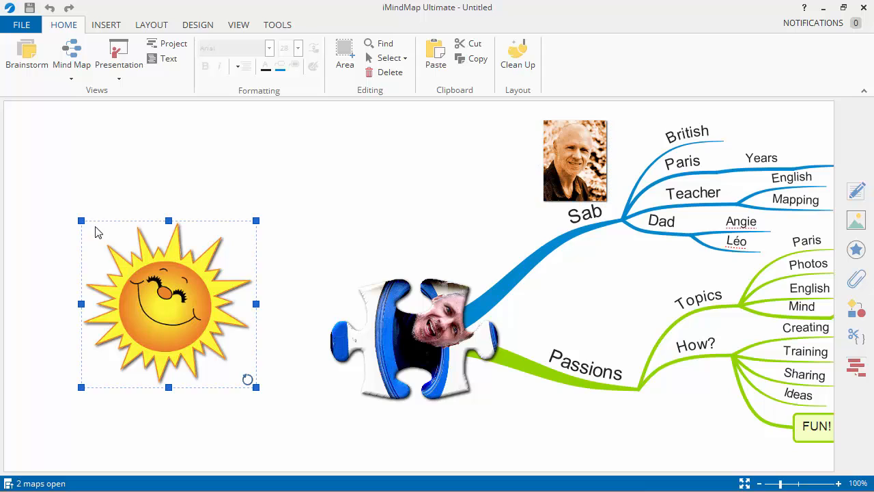
pyautogui.moveTo(81, 220); pyautogui.dragTo(185, 320)
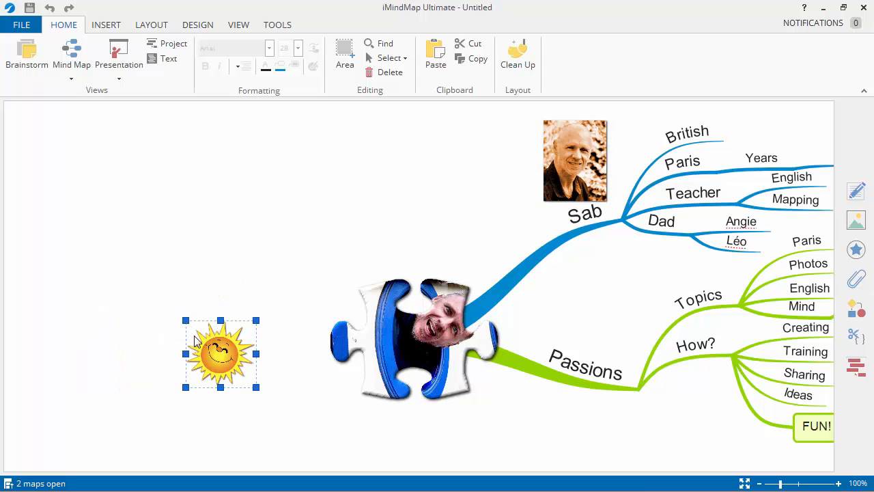
pyautogui.moveTo(203, 350); pyautogui.dragTo(585, 318)
pyautogui.moveTo(512, 430); pyautogui.dragTo(269, 410)
pyautogui.moveTo(701, 229); pyautogui.dragTo(671, 259)
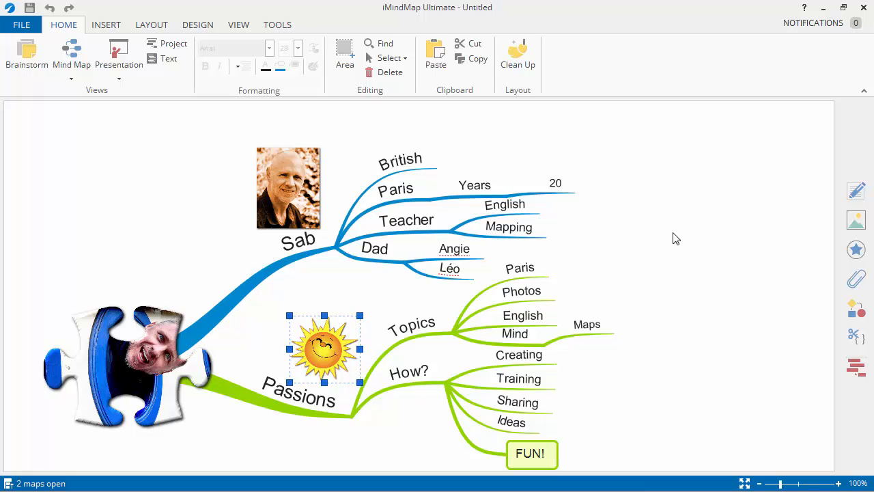
# Insert the Keep Calm and Carry On flag picture, shrink it and place it above the British branch
pyautogui.click(675, 237)
pyautogui.moveTo(686, 157); pyautogui.dragTo(635, 215)
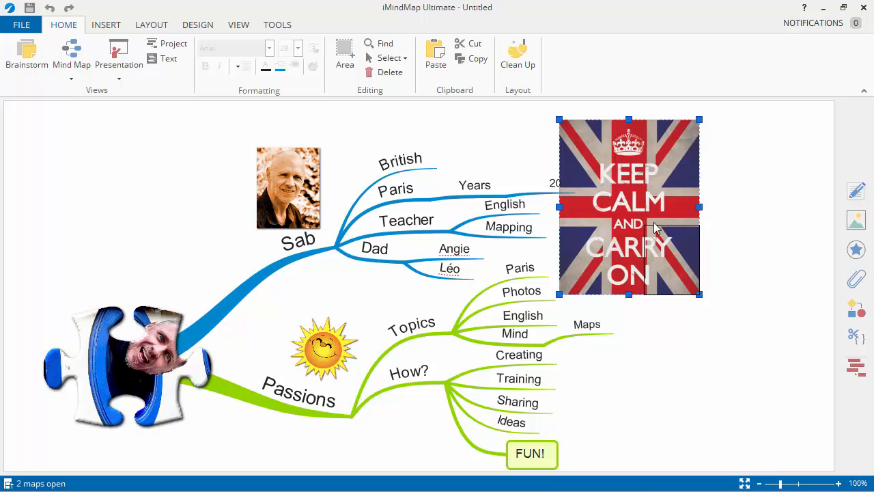
pyautogui.moveTo(663, 251); pyautogui.dragTo(485, 154)
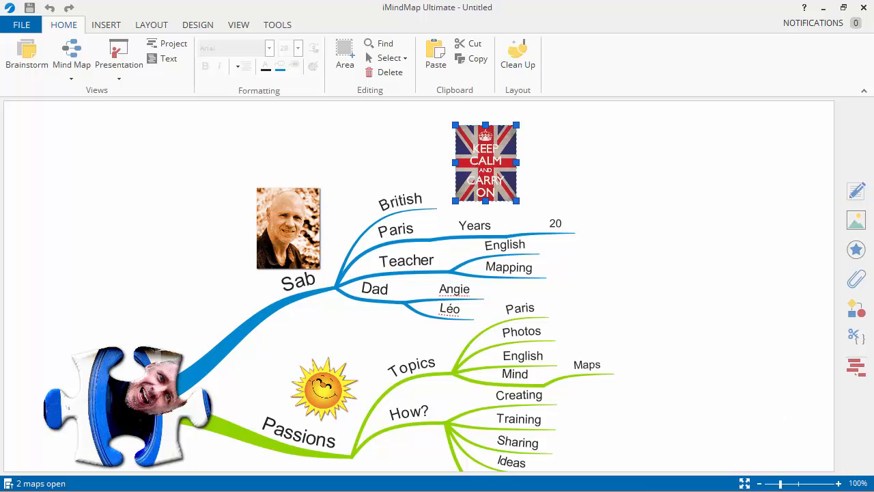
# Insert the picture of the laughing boy into the map and select it
pyautogui.moveTo(873, 204); pyautogui.dragTo(619, 314)
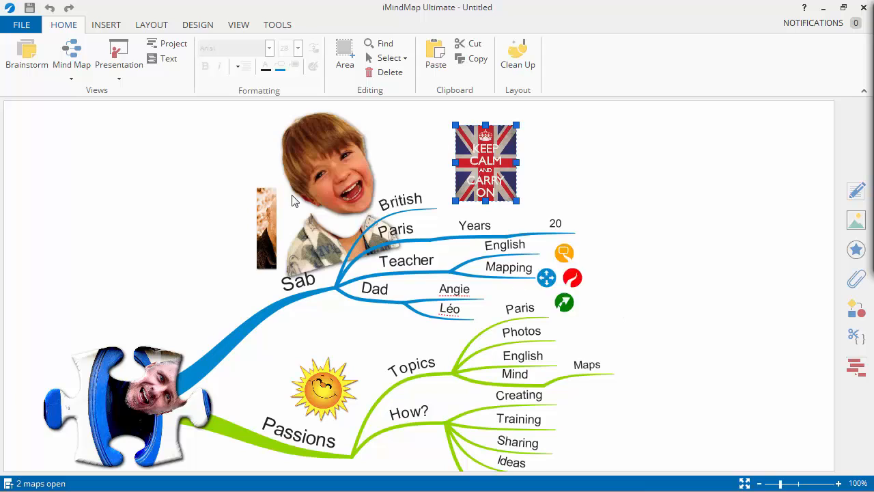
pyautogui.click(341, 155)
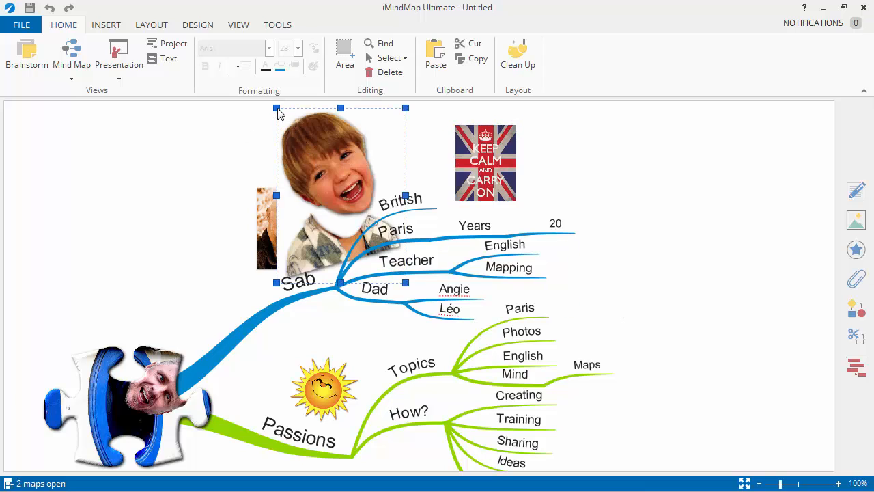
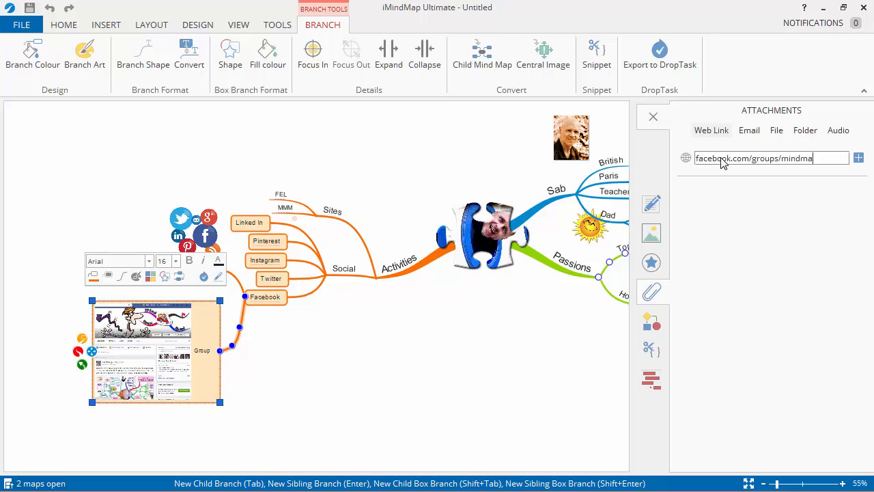
# Attach the web link facebook.com/groups/mindmapmad to the Group box branch and close the attachments view
pyautogui.press('Return')
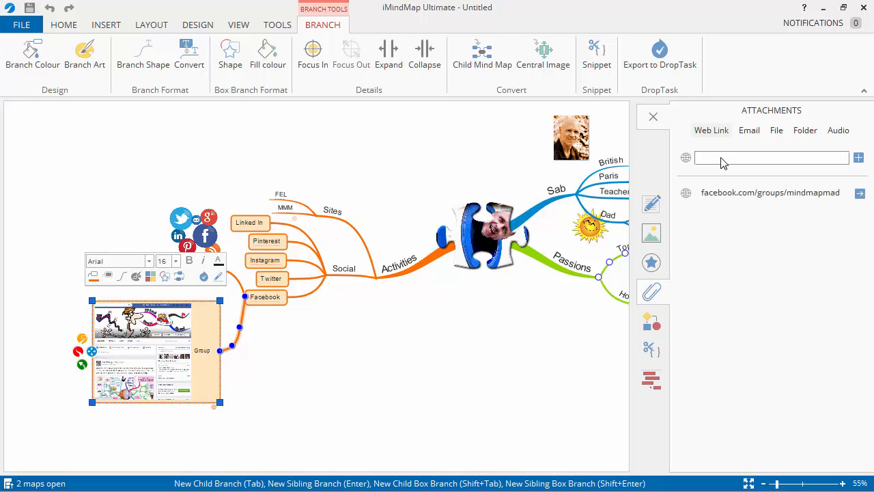
pyautogui.click(369, 366)
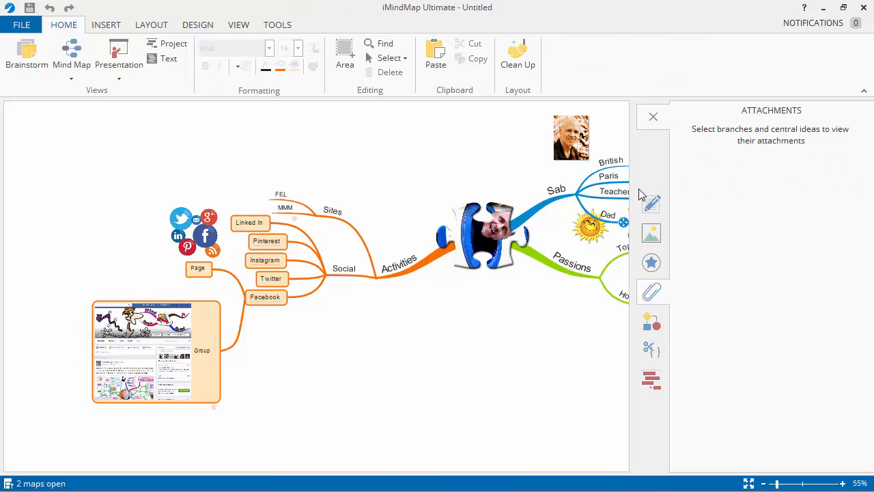
pyautogui.click(652, 118)
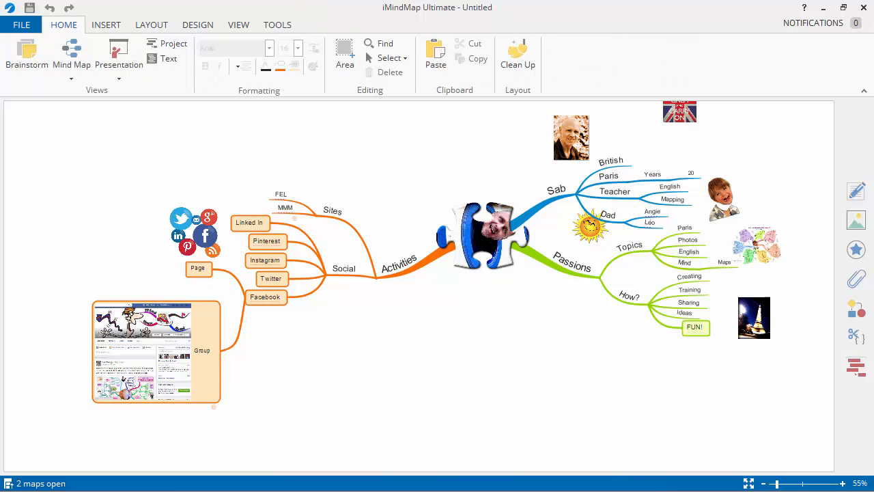
# Open the MMM branch's web link mindmapmad.com, view the site in the browser and move the browser window aside
pyautogui.moveTo(873, 130); pyautogui.dragTo(873, 2)
pyautogui.moveTo(328, 345); pyautogui.dragTo(463, 353)
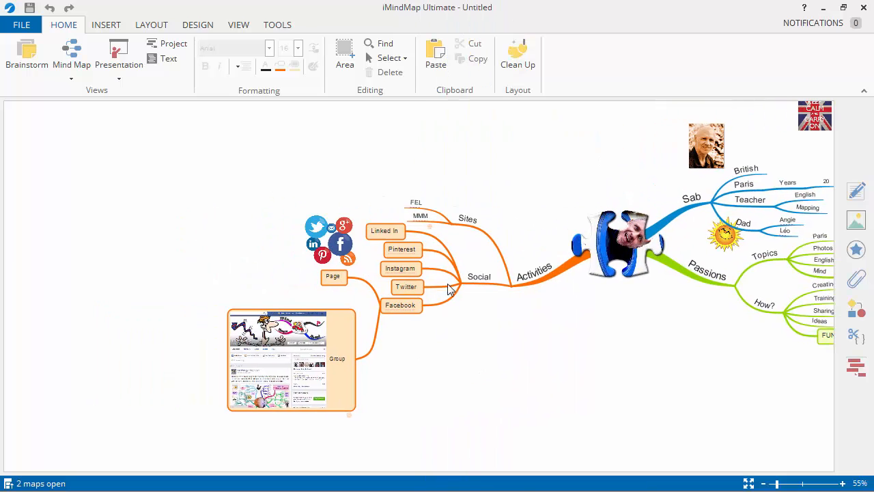
pyautogui.scroll(3, 437, 254)
pyautogui.scroll(3, 423, 433)
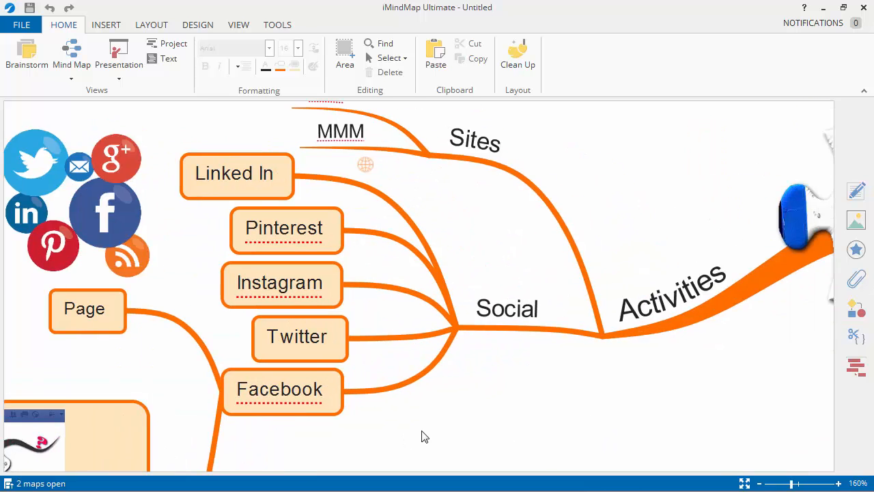
pyautogui.moveTo(416, 433); pyautogui.dragTo(391, 428)
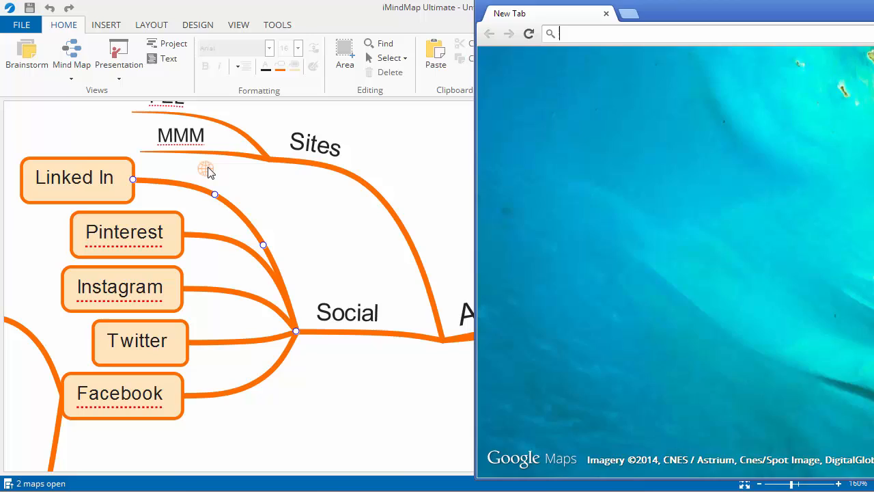
pyautogui.click(208, 170)
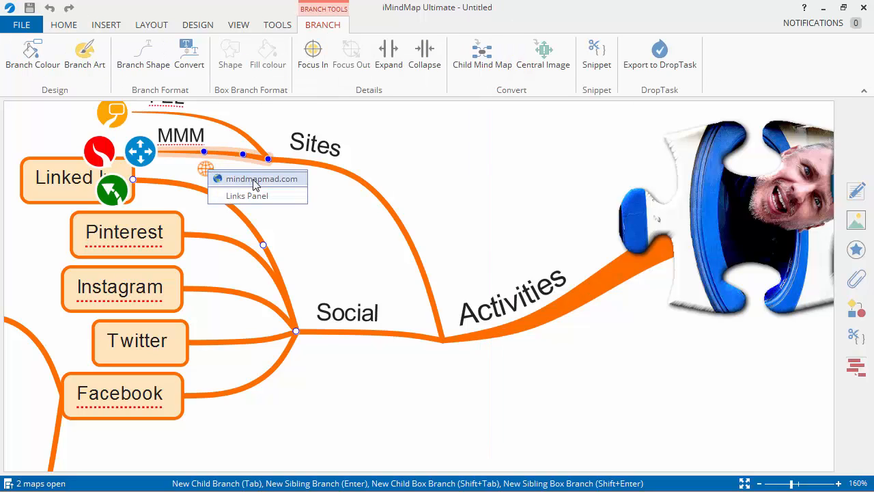
pyautogui.click(255, 179)
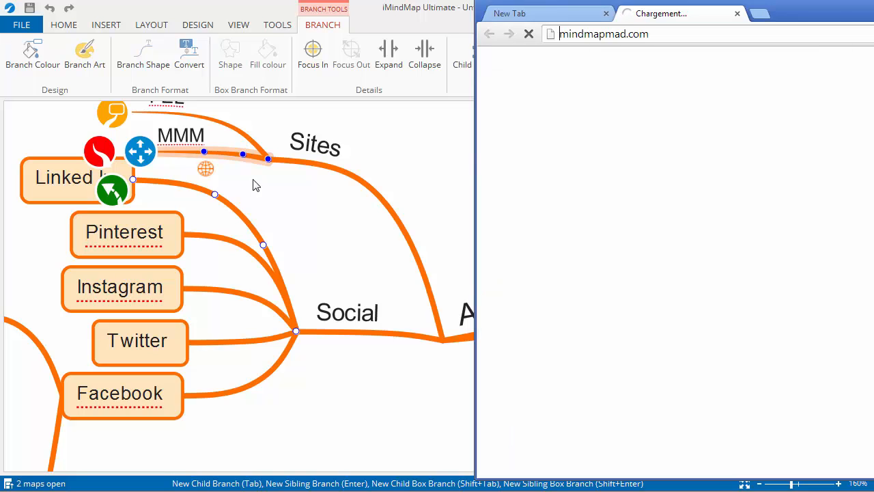
pyautogui.moveTo(835, 10); pyautogui.dragTo(447, 21)
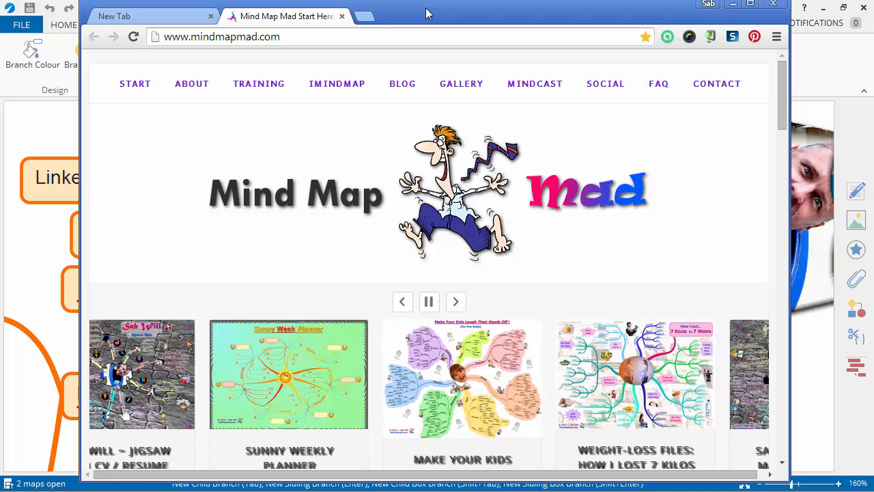
pyautogui.moveTo(432, 14); pyautogui.dragTo(830, 16)
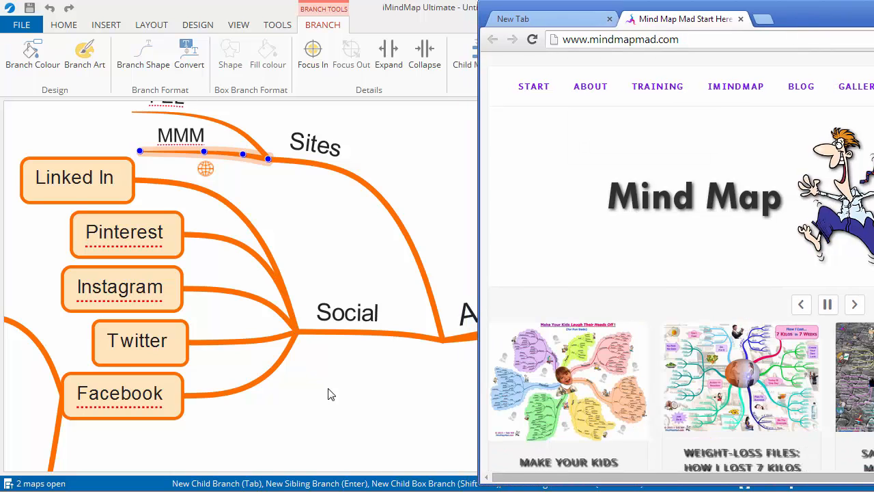
# Open the Group branch's link facebook.com/groups/mindmapmad, view the group page and put the browser window away
pyautogui.moveTo(328, 394); pyautogui.dragTo(544, 189)
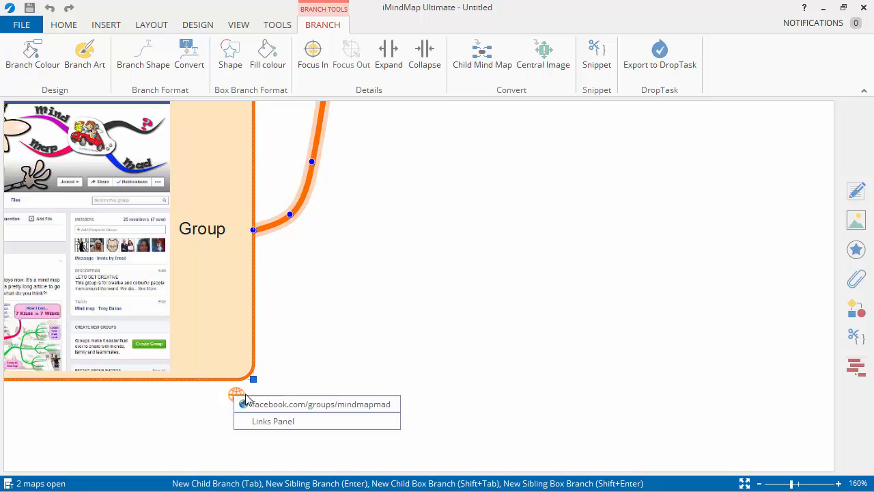
pyautogui.click(237, 398)
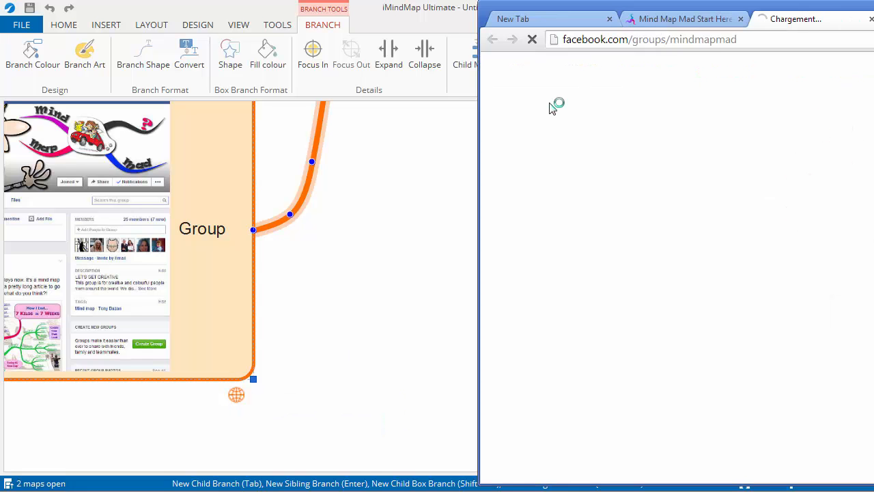
pyautogui.moveTo(873, 18); pyautogui.dragTo(575, 22)
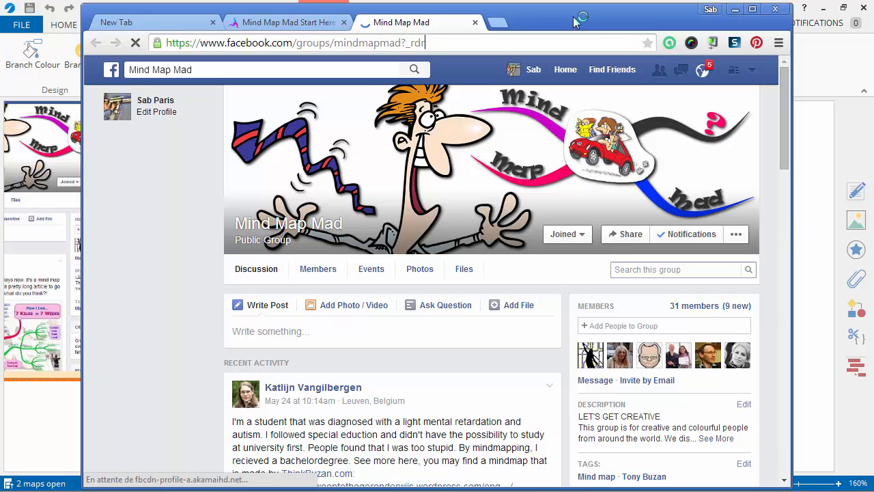
pyautogui.press('super+Right')
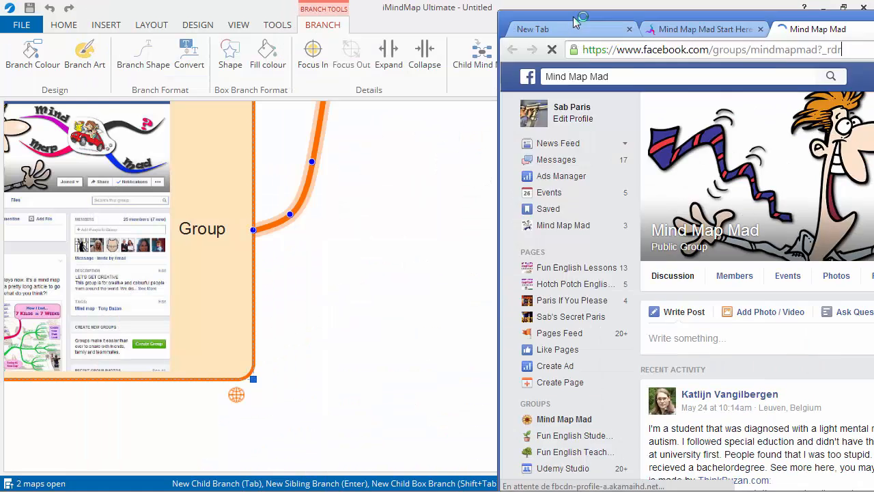
pyautogui.press('super+Down')
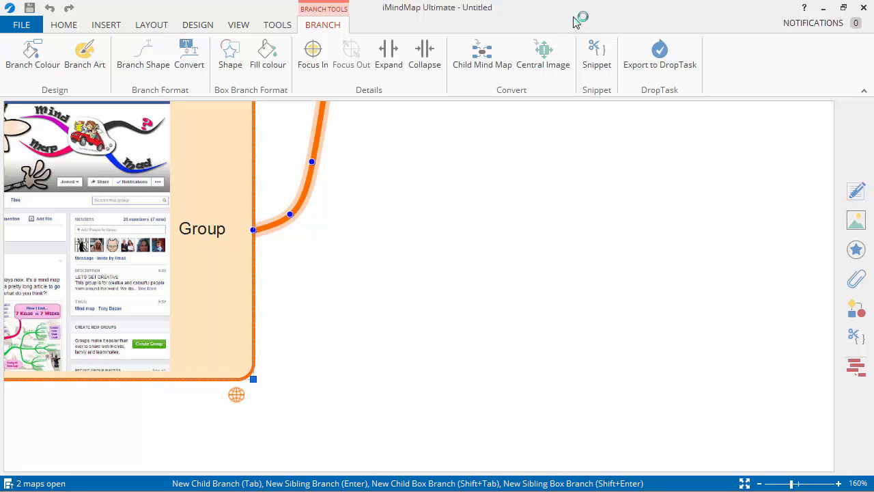
# Insert the Mind Map Mad logo picture, enlarge it to about twice its size and place it above the Activities branch
pyautogui.hotkey('ctrl', '0')
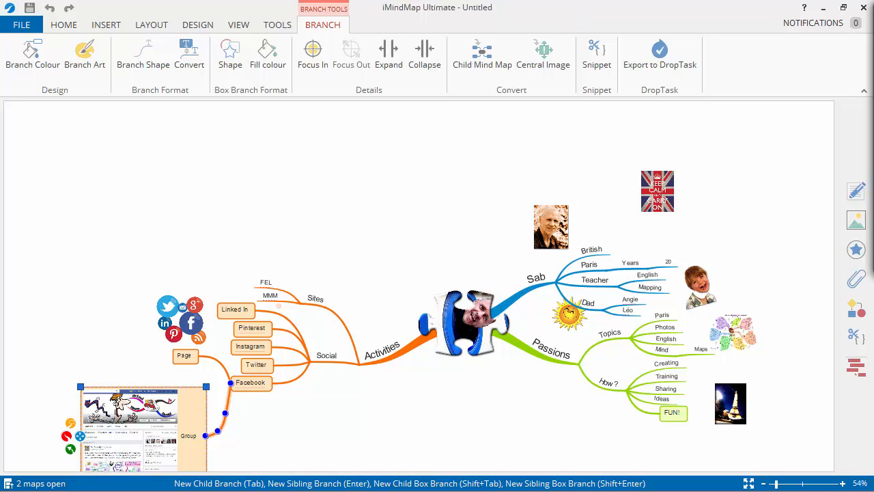
pyautogui.moveTo(870, 131); pyautogui.dragTo(352, 211)
pyautogui.click(349, 204)
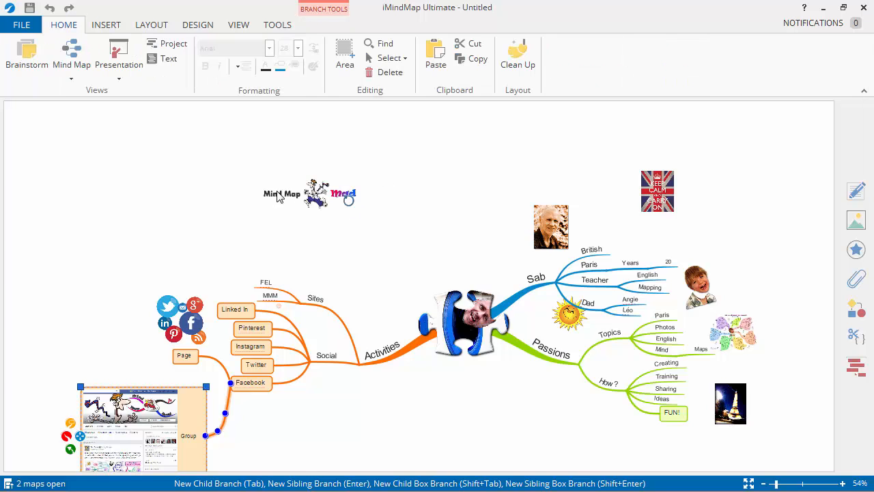
pyautogui.moveTo(355, 212); pyautogui.dragTo(425, 263)
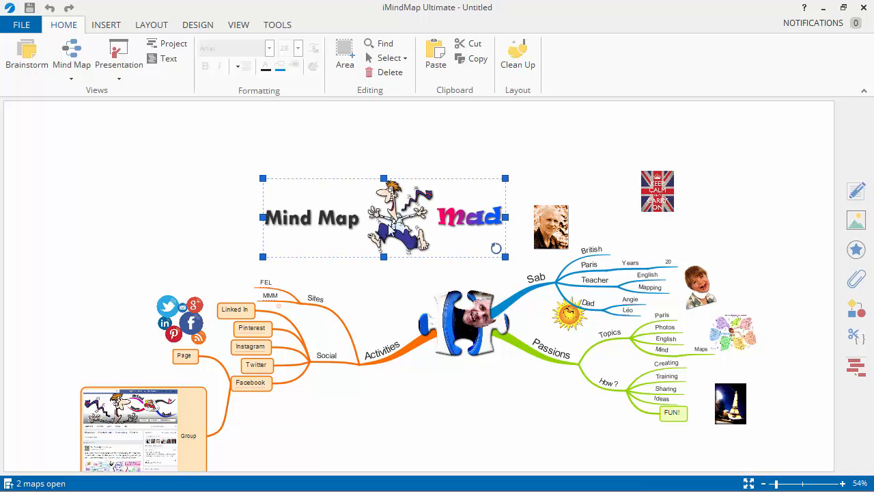
pyautogui.click(376, 159)
pyautogui.click(394, 209)
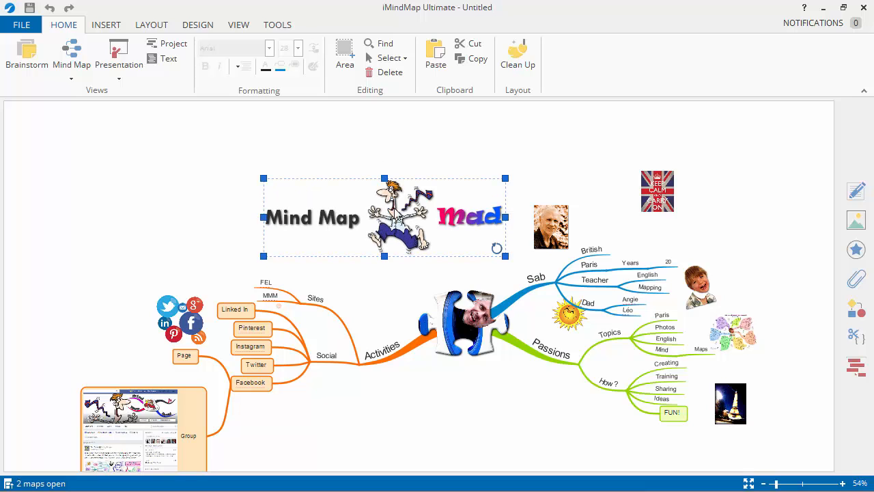
pyautogui.moveTo(509, 258); pyautogui.dragTo(451, 239)
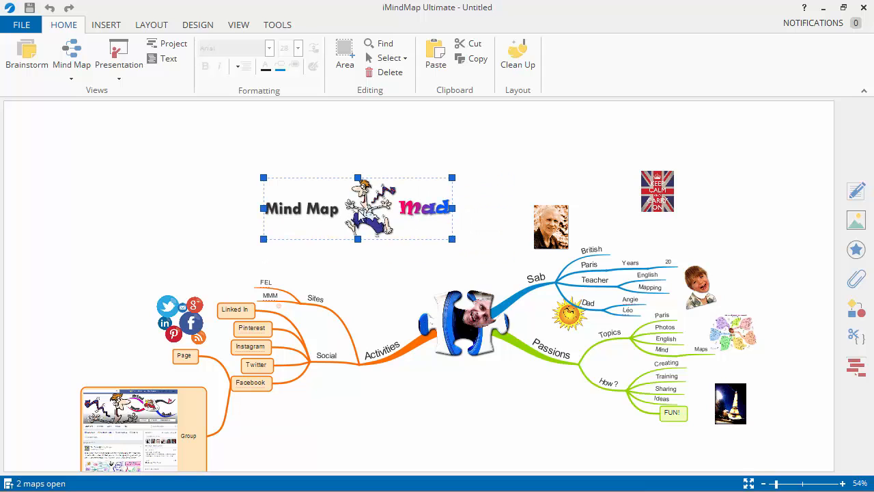
pyautogui.moveTo(360, 210); pyautogui.dragTo(399, 181)
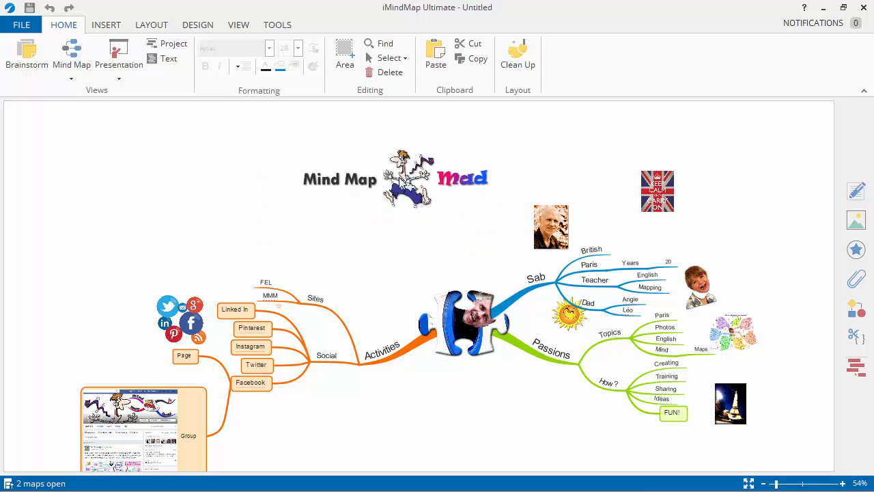
pyautogui.click(344, 175)
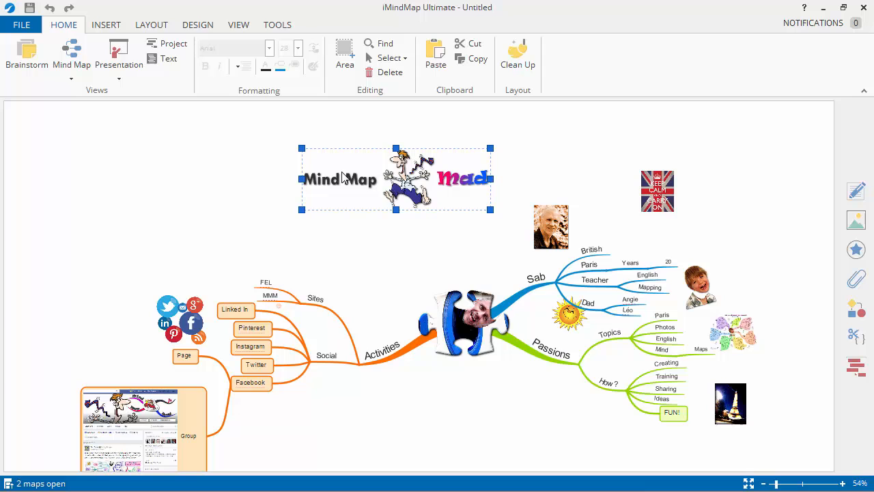
# Start a sketch on the map and resize its drawing area to enclose the whole Mind Map Mad logo
pyautogui.rightClick(282, 142)
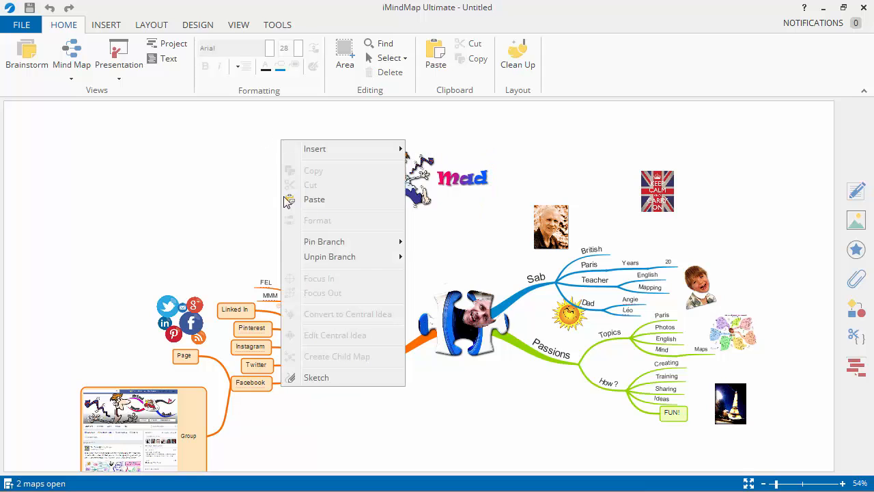
pyautogui.click(319, 376)
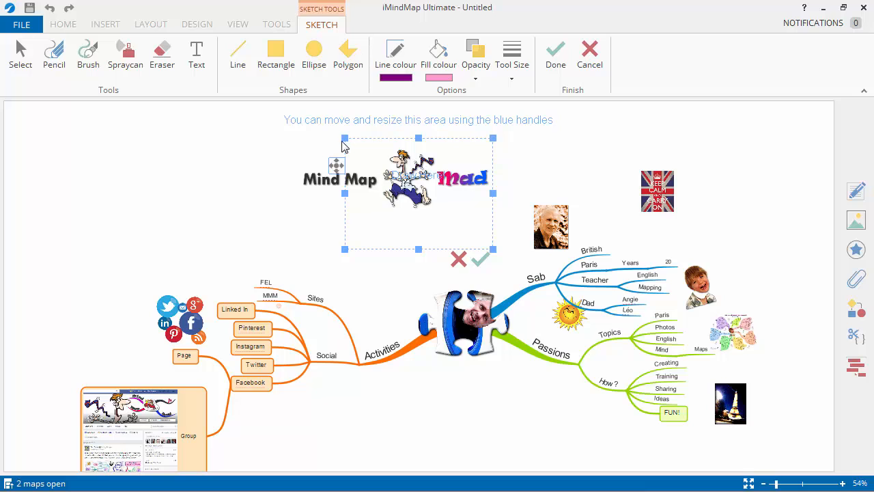
pyautogui.moveTo(344, 139); pyautogui.dragTo(335, 139)
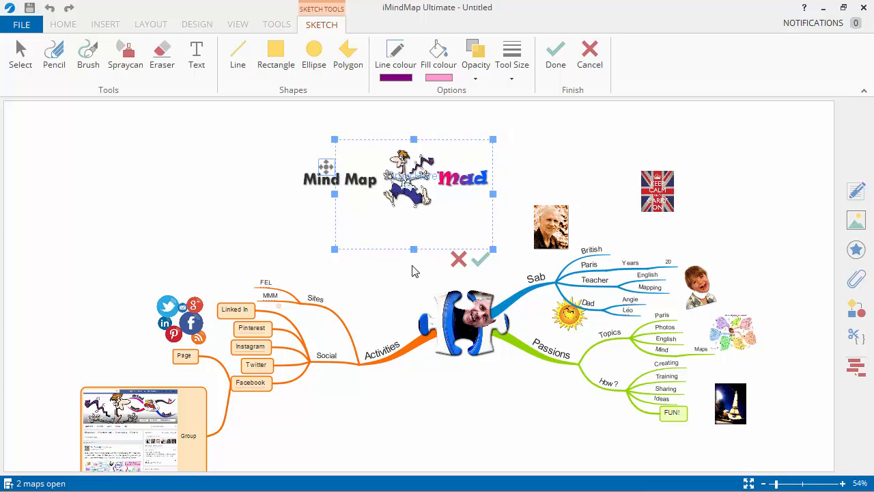
pyautogui.moveTo(413, 250); pyautogui.dragTo(413, 222)
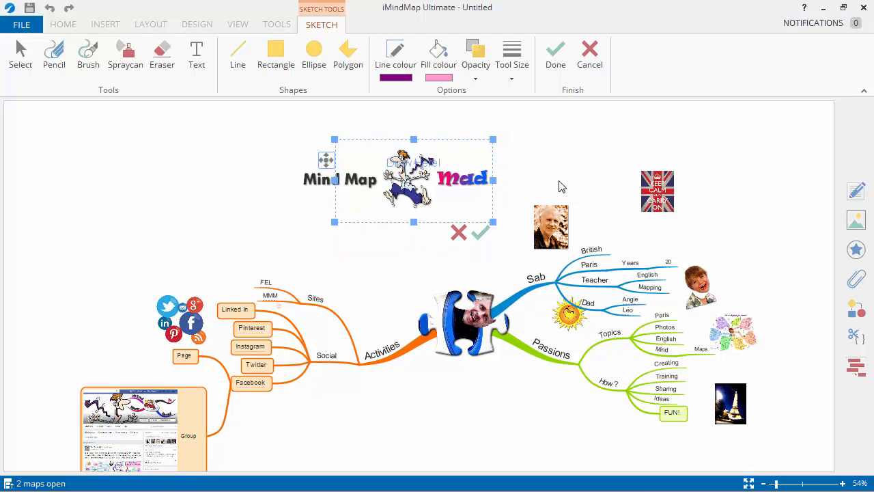
pyautogui.scroll(4, 564, 171)
pyautogui.moveTo(572, 162); pyautogui.dragTo(547, 268)
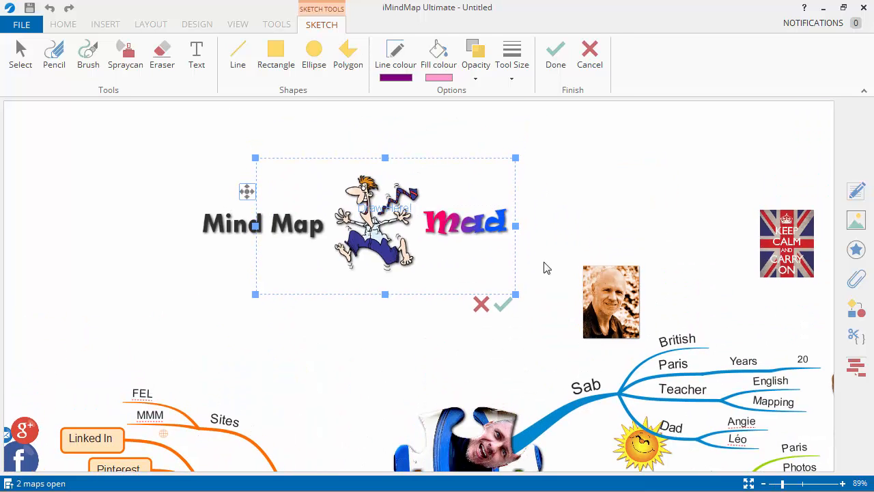
pyautogui.moveTo(516, 229); pyautogui.dragTo(605, 226)
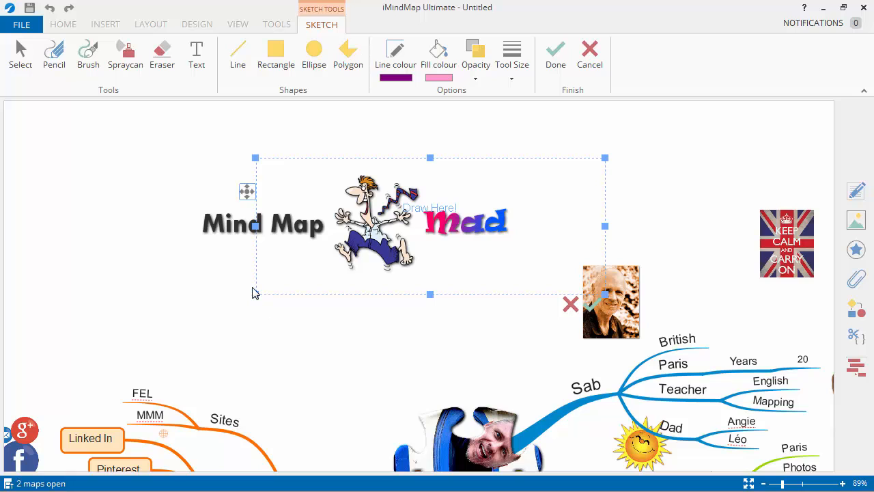
pyautogui.moveTo(254, 293); pyautogui.dragTo(174, 304)
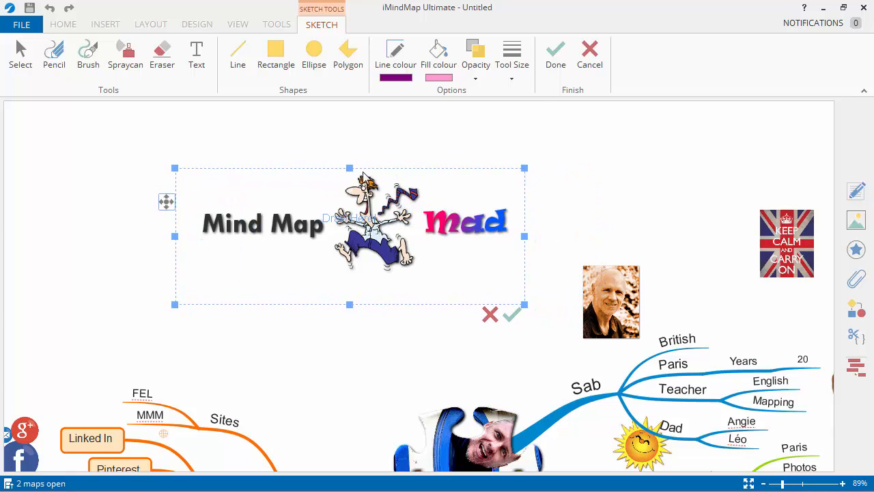
pyautogui.moveTo(349, 167); pyautogui.dragTo(349, 144)
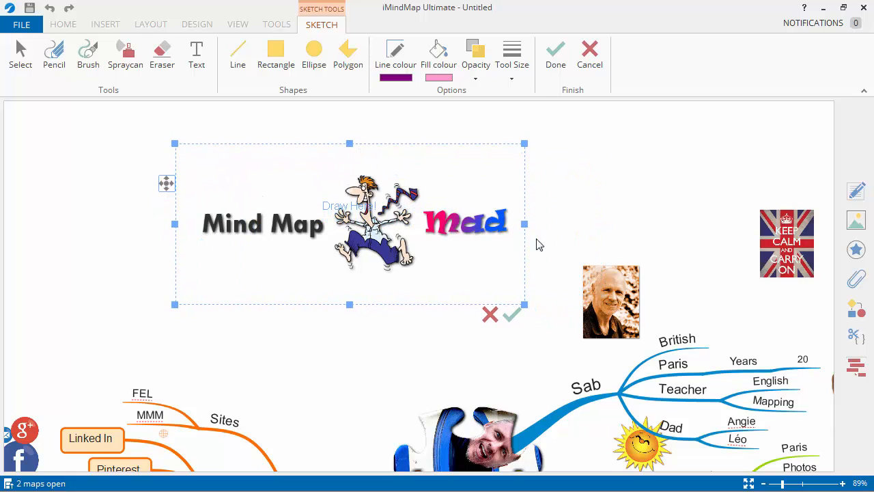
pyautogui.moveTo(526, 226); pyautogui.dragTo(564, 225)
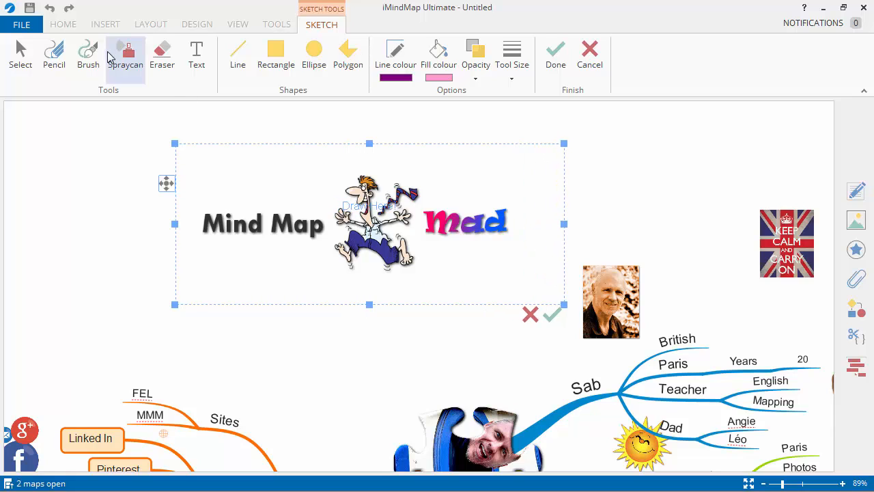
# Draw a closed freehand outline around the Mind Map Mad logo with a purple line and pink fill, and finish the sketch
pyautogui.click(398, 64)
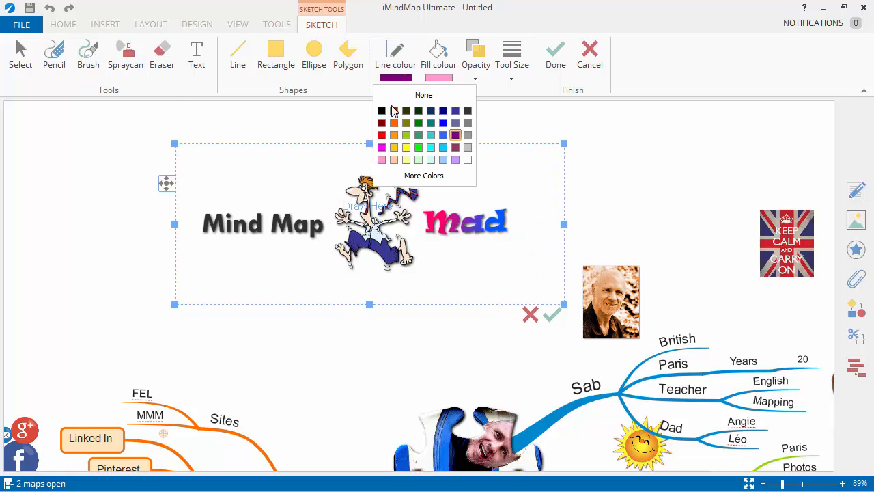
pyautogui.click(460, 140)
pyautogui.click(434, 75)
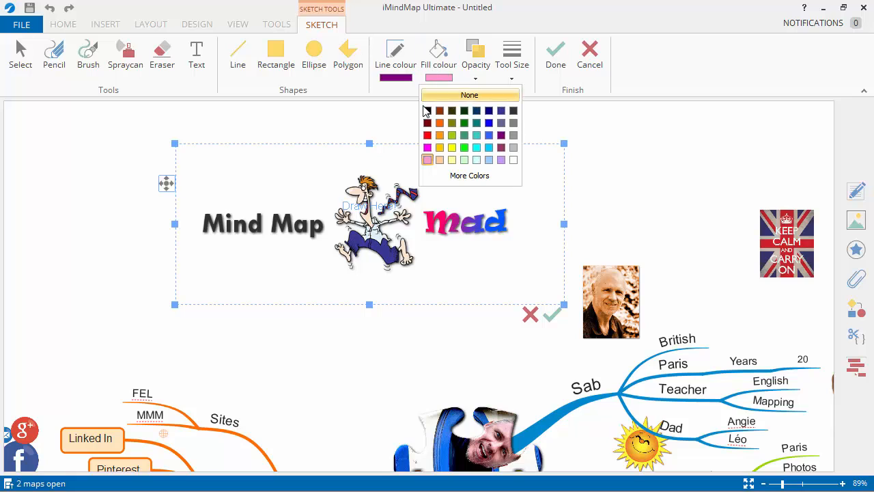
pyautogui.click(426, 160)
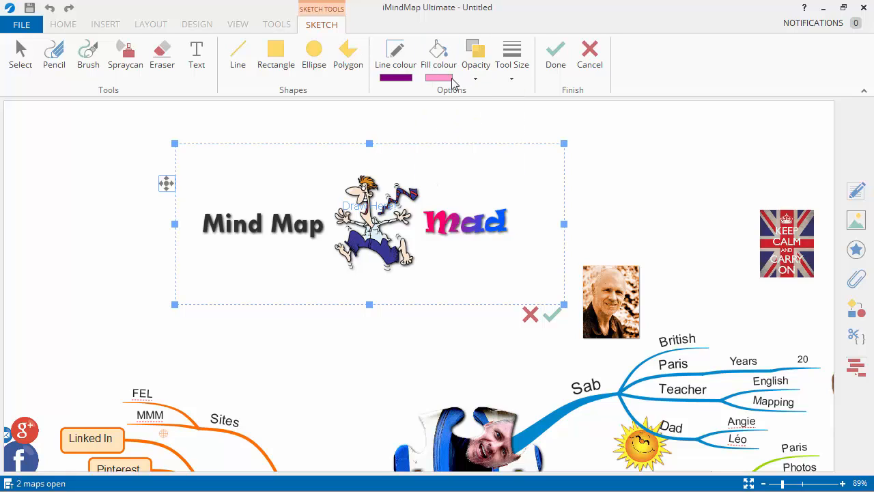
pyautogui.click(512, 60)
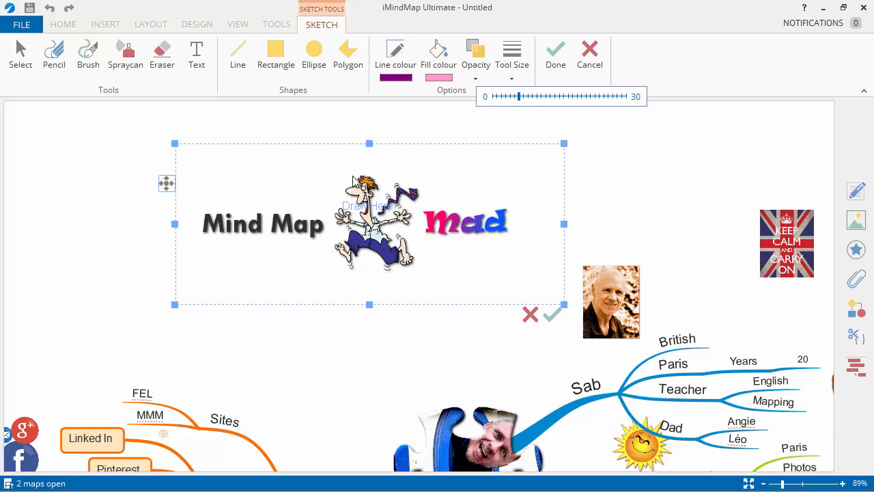
pyautogui.moveTo(347, 168)
pyautogui.mouseDown()
pyautogui.moveTo(501, 179)
pyautogui.moveTo(528, 224)
pyautogui.moveTo(491, 272)
pyautogui.moveTo(413, 287)
pyautogui.moveTo(242, 279)
pyautogui.moveTo(195, 251)
pyautogui.moveTo(190, 199)
pyautogui.moveTo(300, 170)
pyautogui.moveTo(351, 171)
pyautogui.mouseUp()
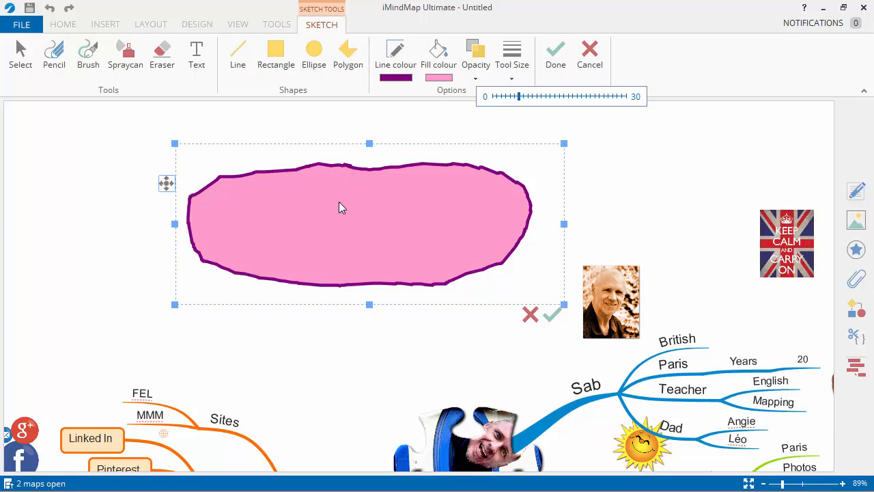
pyautogui.click(556, 60)
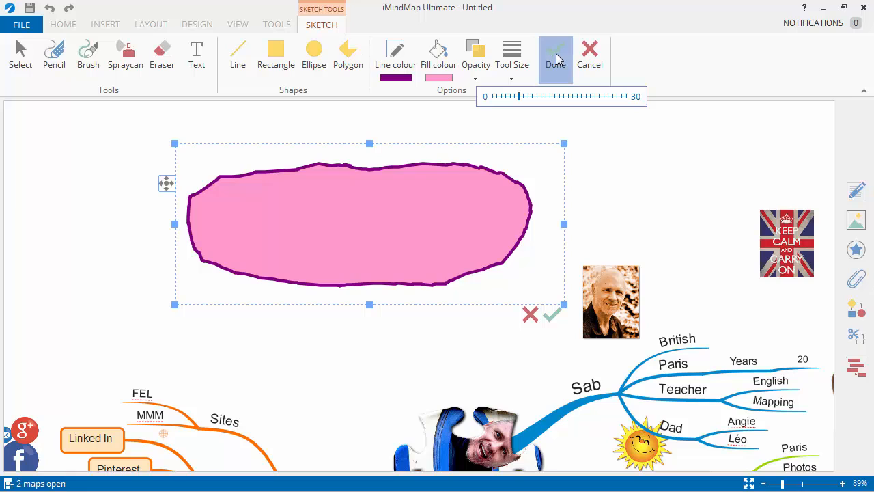
# Send the pink sketched shape behind the Mind Map Mad logo and deselect it
pyautogui.click(415, 227)
pyautogui.rightClick(415, 227)
pyautogui.click(460, 211)
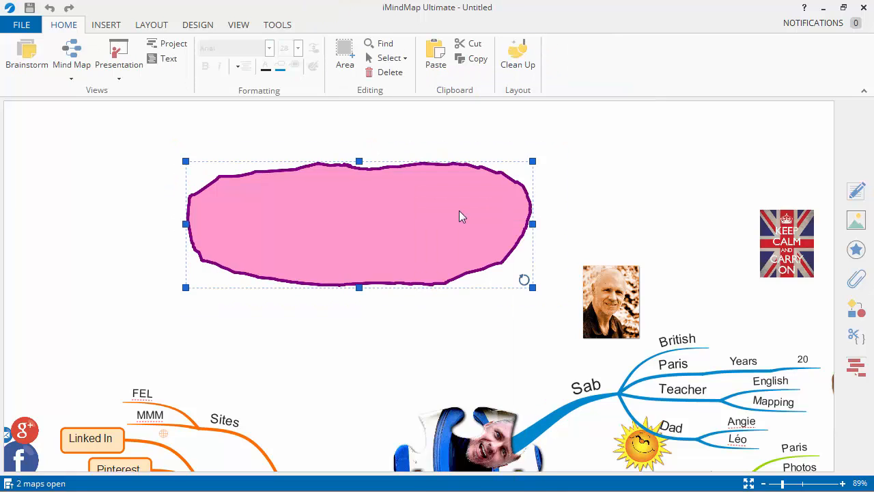
pyautogui.rightClick(449, 210)
pyautogui.click(484, 211)
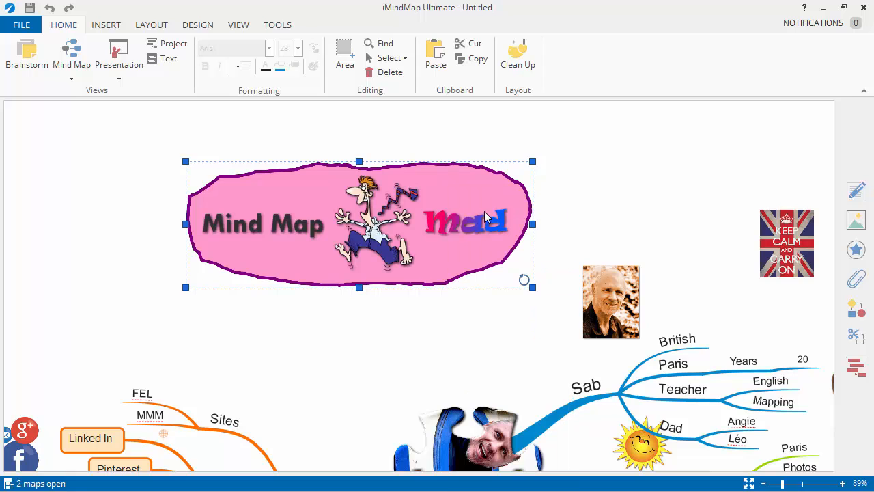
pyautogui.click(632, 184)
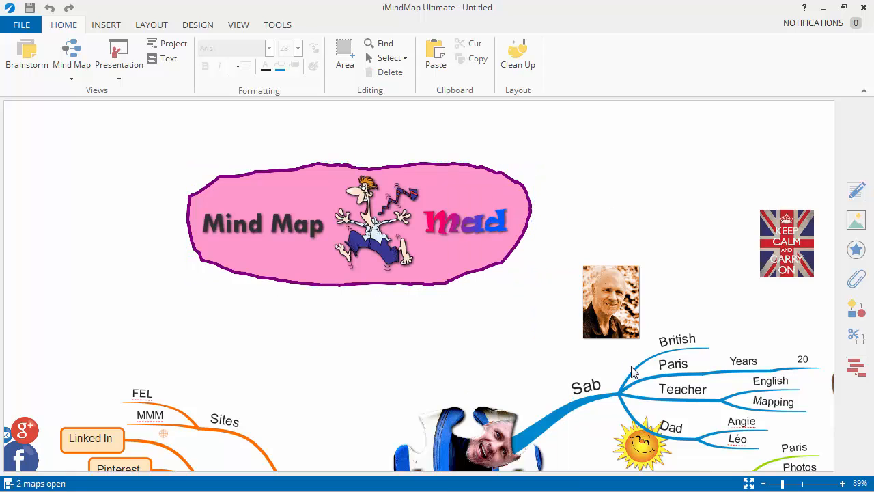
# Draw a new main branch from the central image toward the space above the Activities branch and name it iMindMap
pyautogui.click(748, 483)
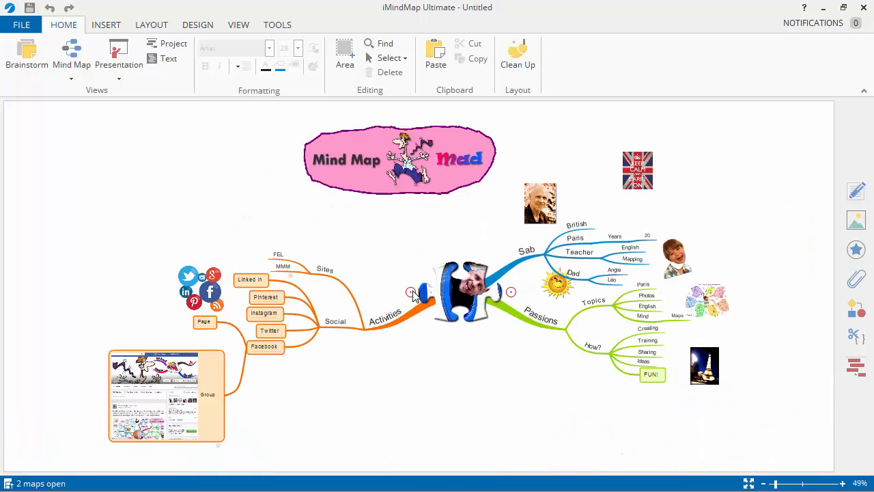
pyautogui.moveTo(412, 292); pyautogui.dragTo(326, 228)
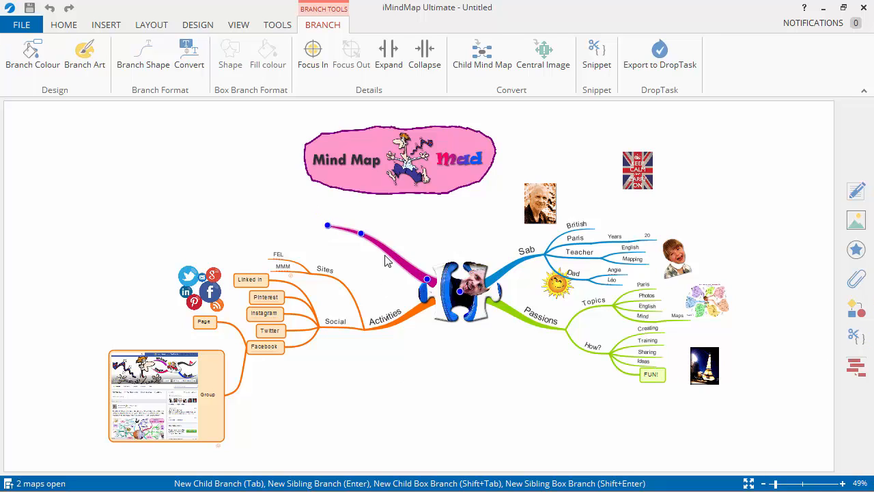
pyautogui.moveTo(384, 251)
pyautogui.write('i')
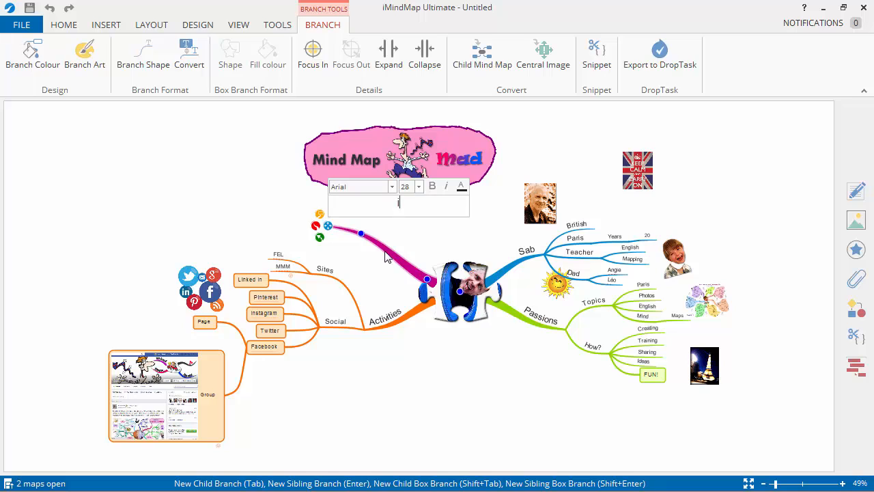
pyautogui.write('MindMap')
pyautogui.press('Return')
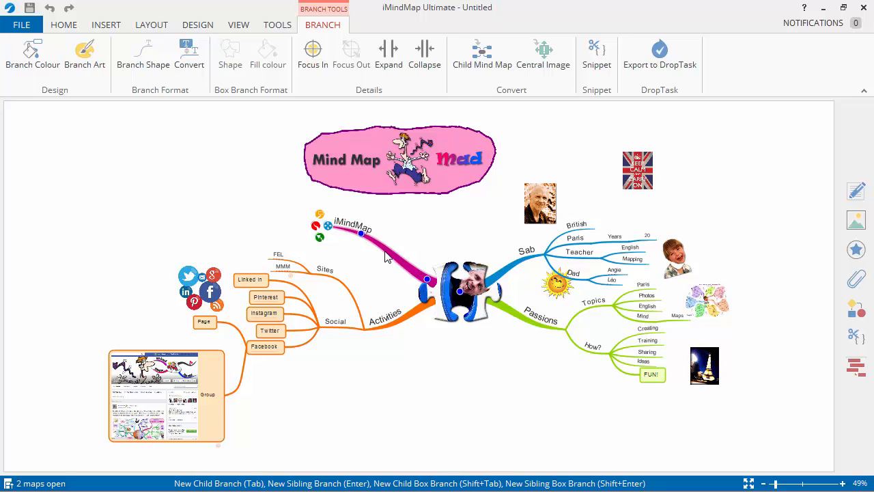
# Add two child branches named Software and ThinkBuzan to the iMindMap branch
pyautogui.write('Softw')
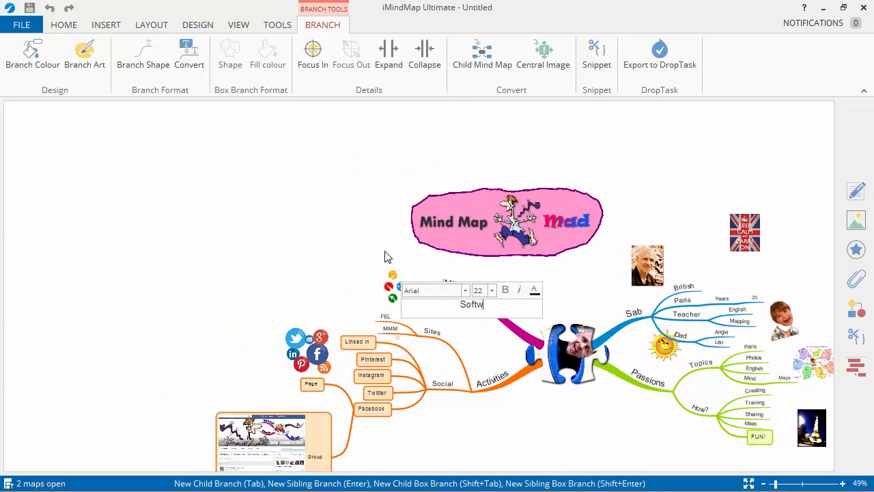
pyautogui.write('are')
pyautogui.press('Return')
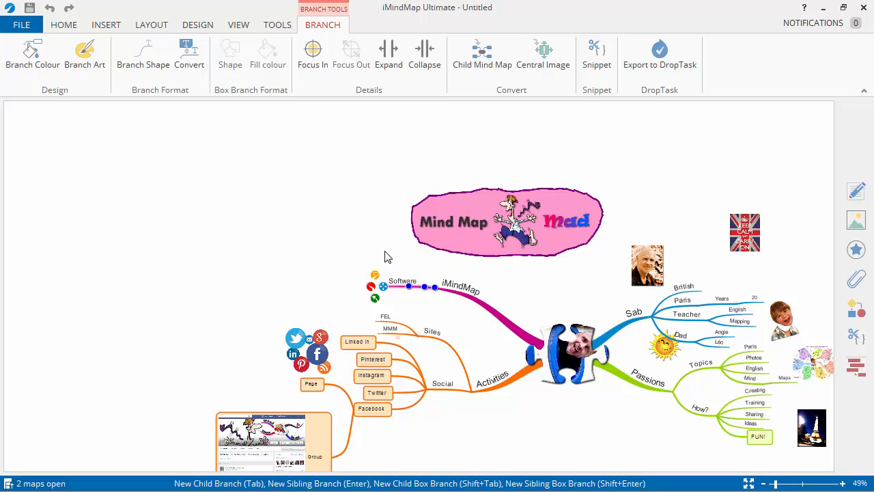
pyautogui.press('Return')
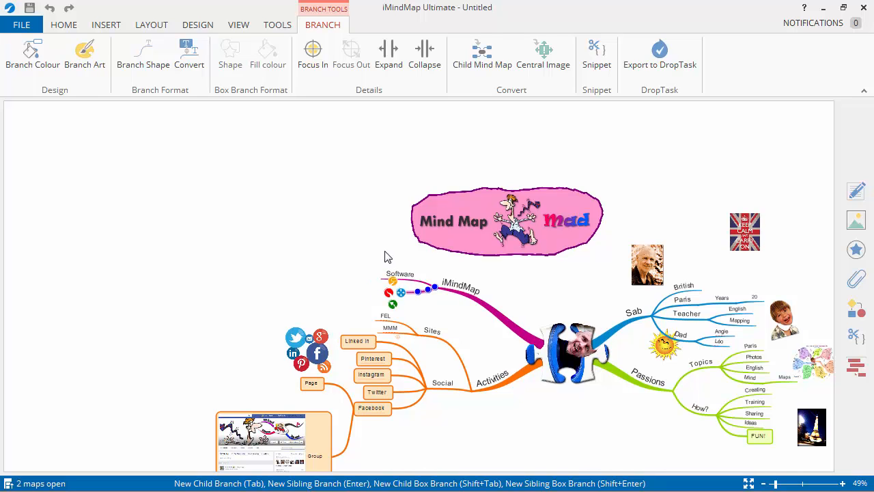
pyautogui.write('ThinkBuzan')
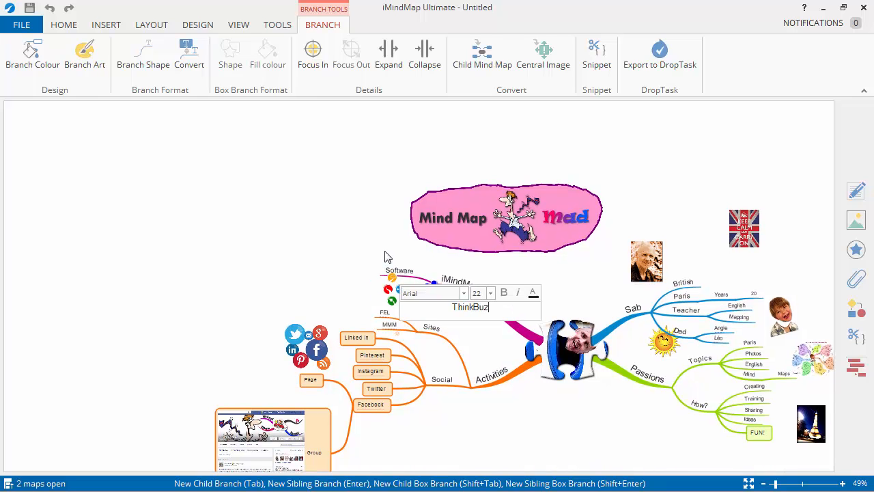
pyautogui.press('Return')
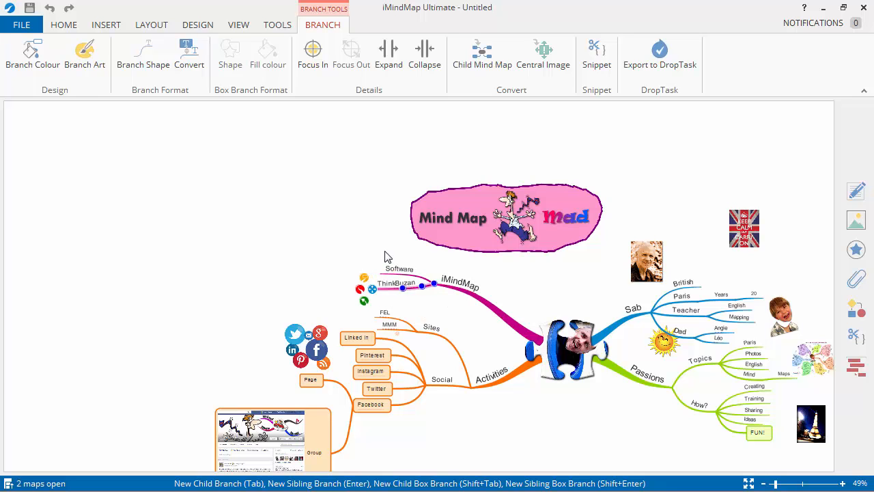
# Add a child branch to the ThinkBuzan branch and open its text for entry
pyautogui.press('Return')
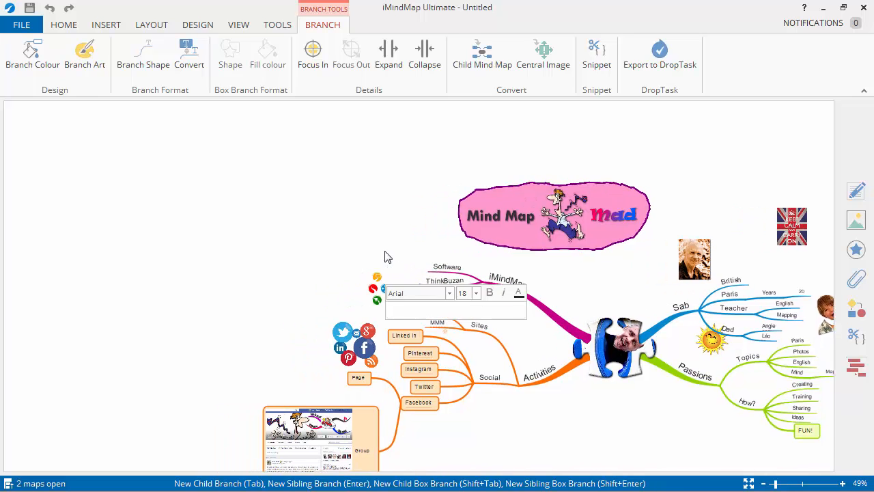